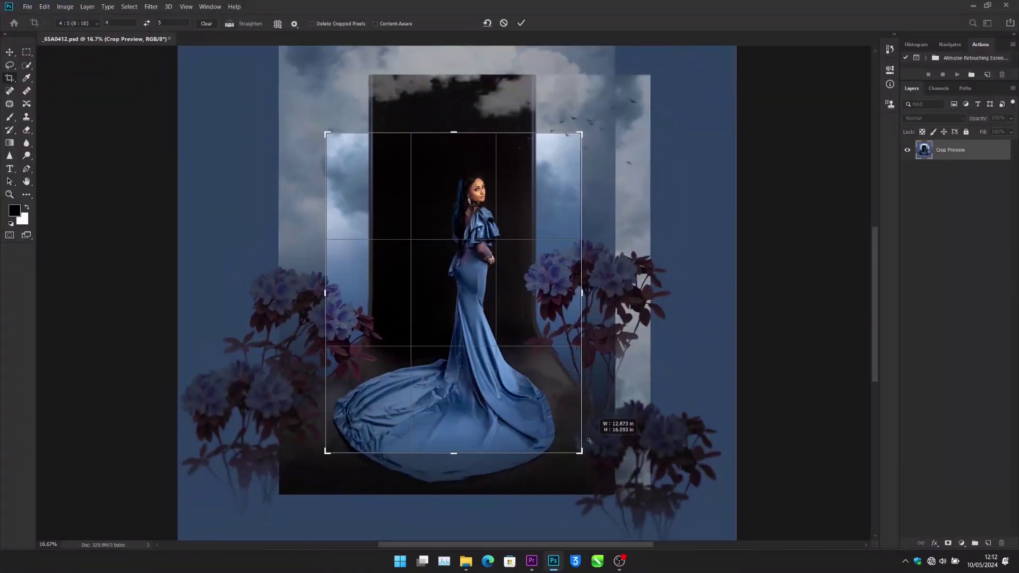
- Resize the 4:5 crop frame on the blue-dress portrait and extend it downward
{"action": "left_click_drag", "start_coordinate": [610, 425], "coordinate": [452, 342]}
{"action": "left_click_drag", "start_coordinate": [454, 452], "coordinate": [470, 512]}
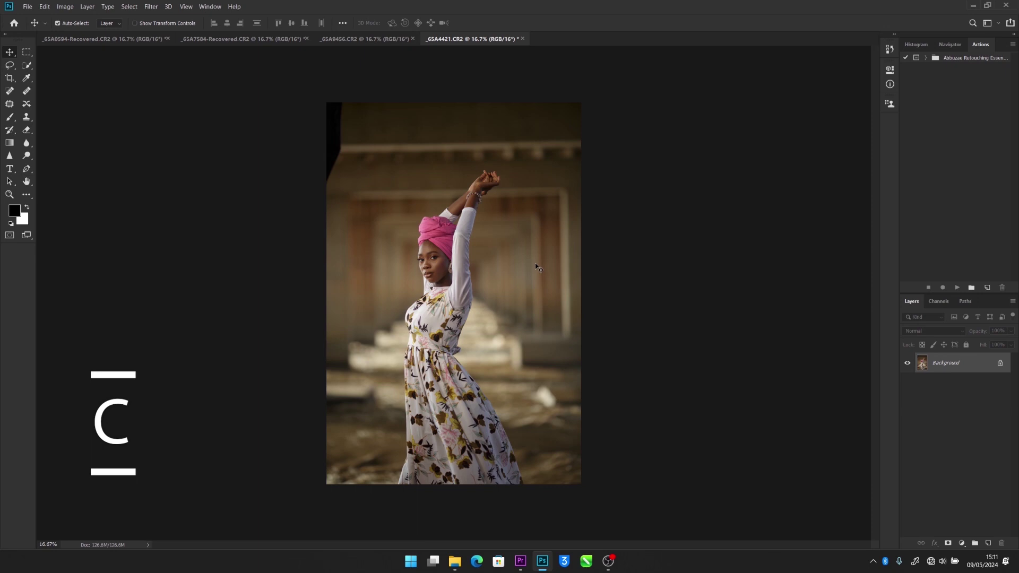
- Draw a crop around her upper body, toggle its orientation twice, then shrink it evenly from the centre
{"action": "key", "text": "c"}
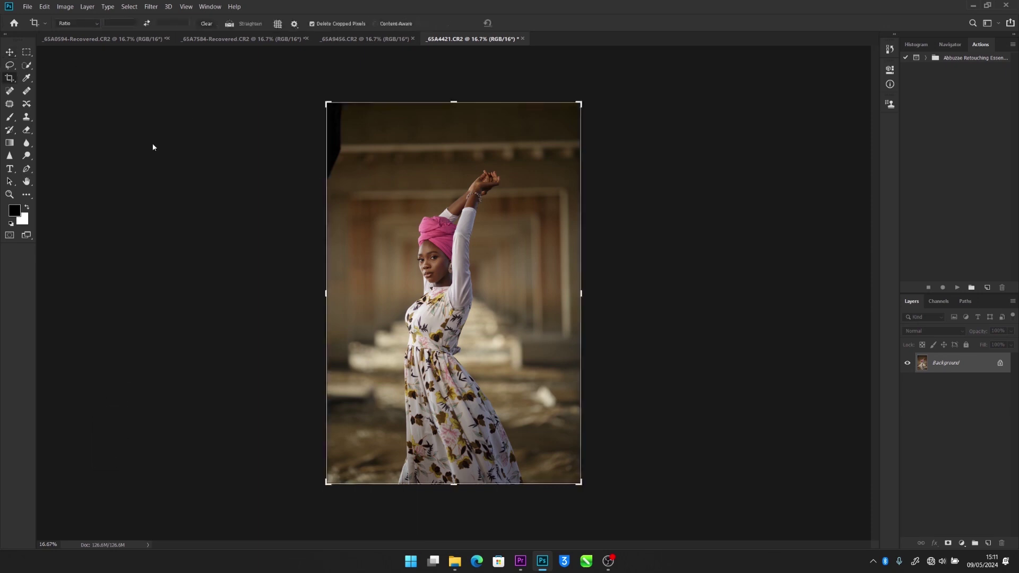
{"action": "left_click_drag", "start_coordinate": [363, 181], "coordinate": [546, 413]}
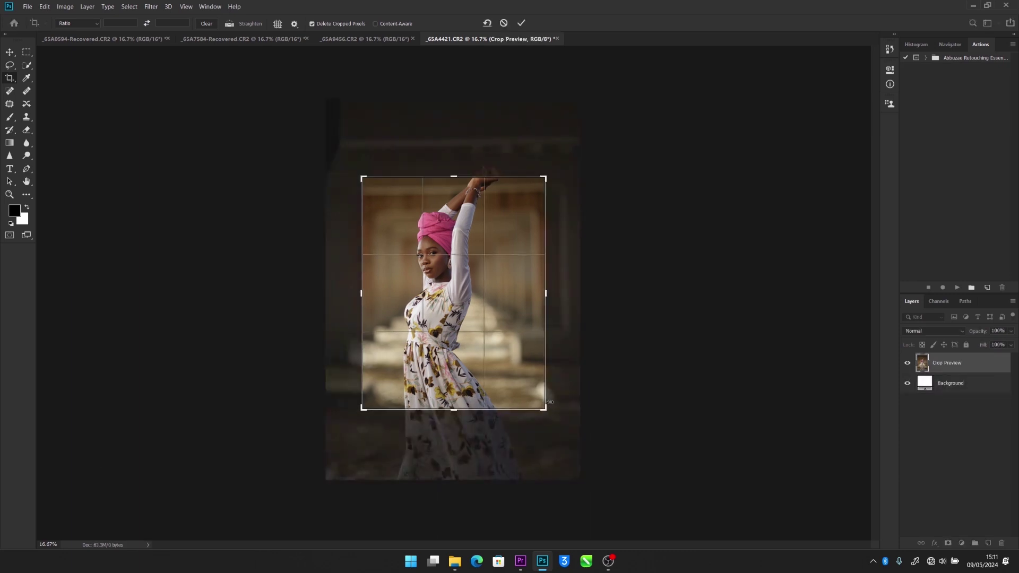
{"action": "key", "text": "x"}
{"action": "key", "text": "x"}
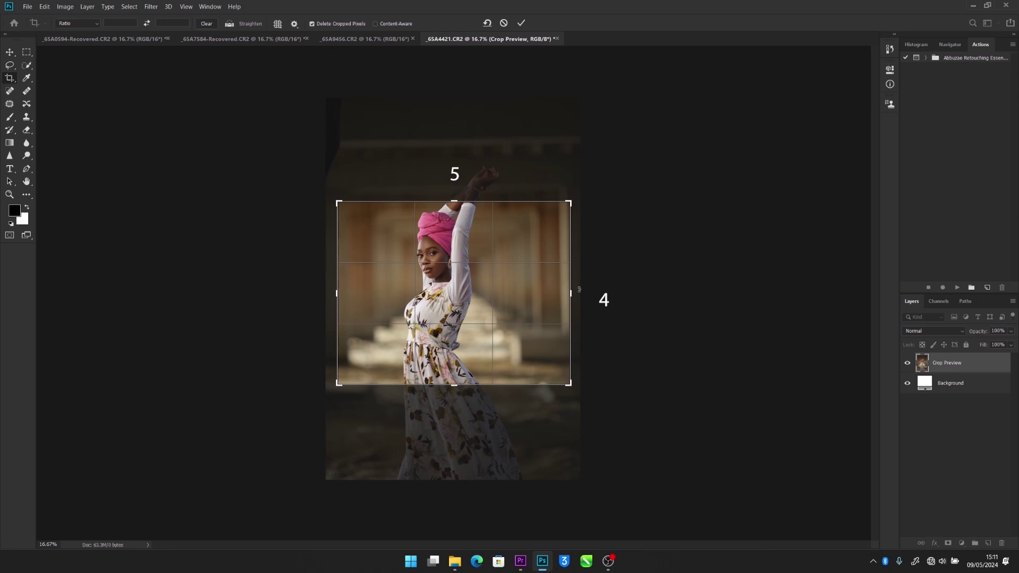
{"action": "key", "text": "x"}
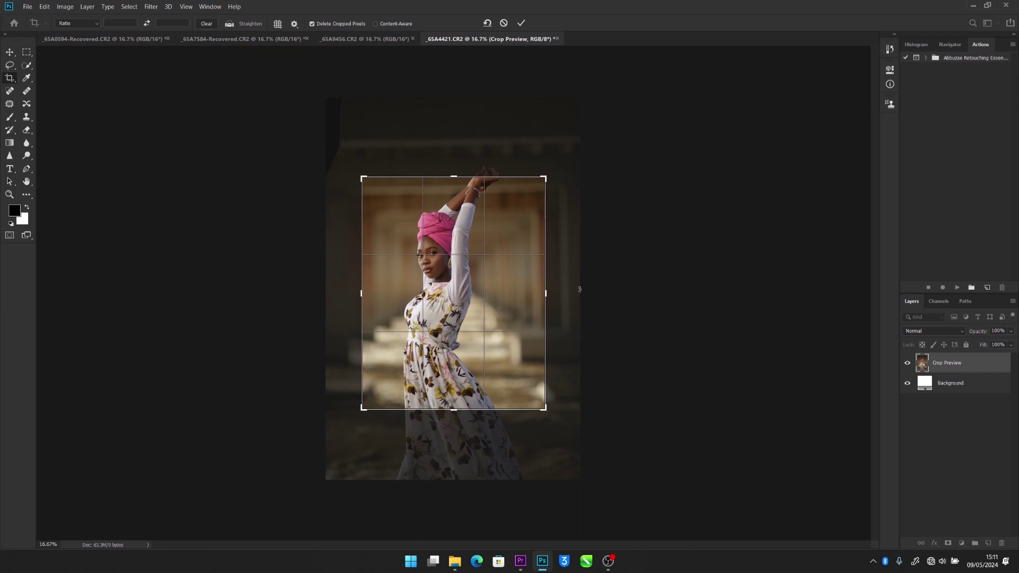
{"action": "key", "text": "alt"}
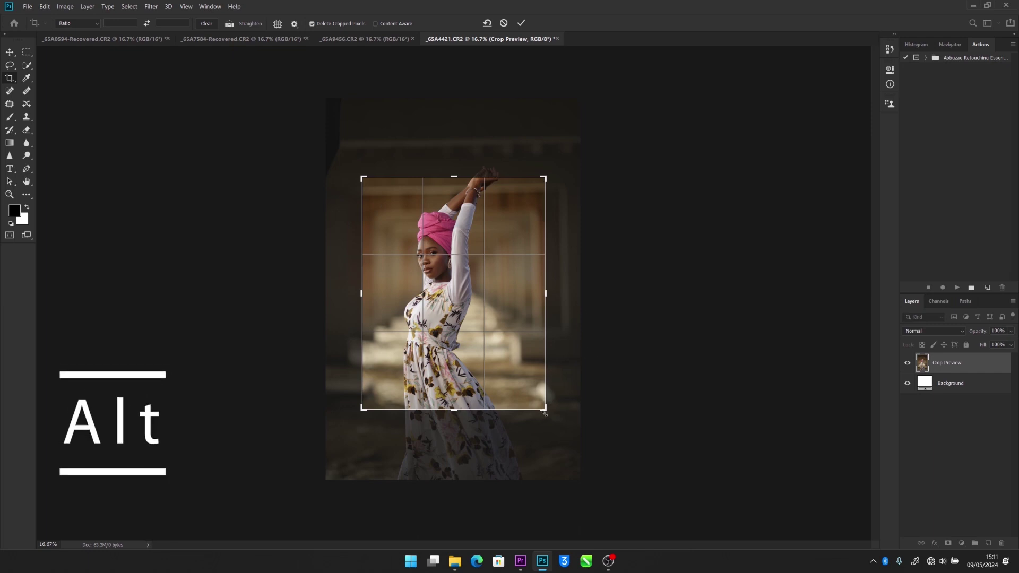
{"action": "left_click_drag", "start_coordinate": [544, 408], "coordinate": [505, 367]}
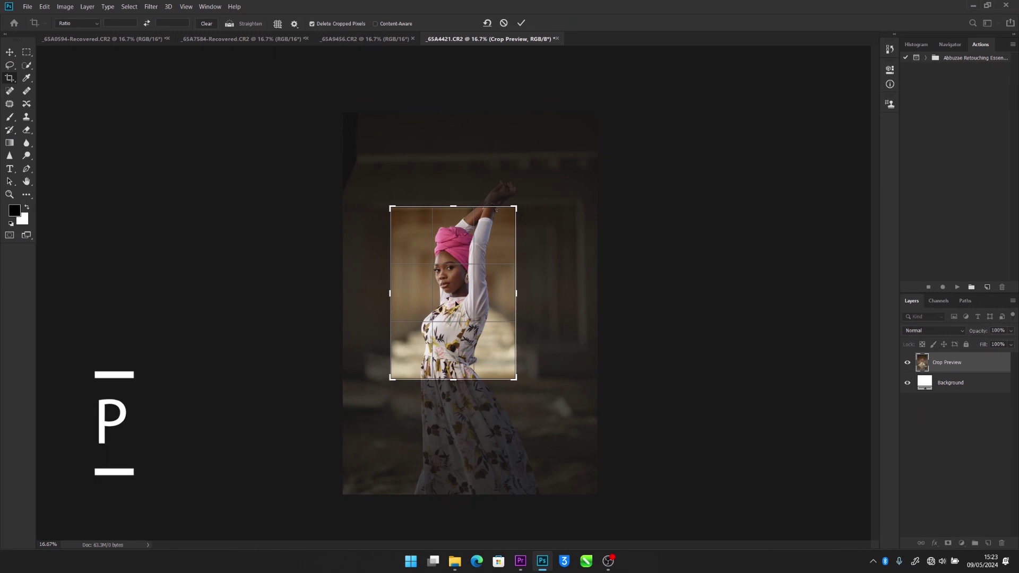
- Shift the photo upward inside the crop, then cancel the crop to restore the full image
{"action": "left_click_drag", "start_coordinate": [456, 303], "coordinate": [456, 278]}
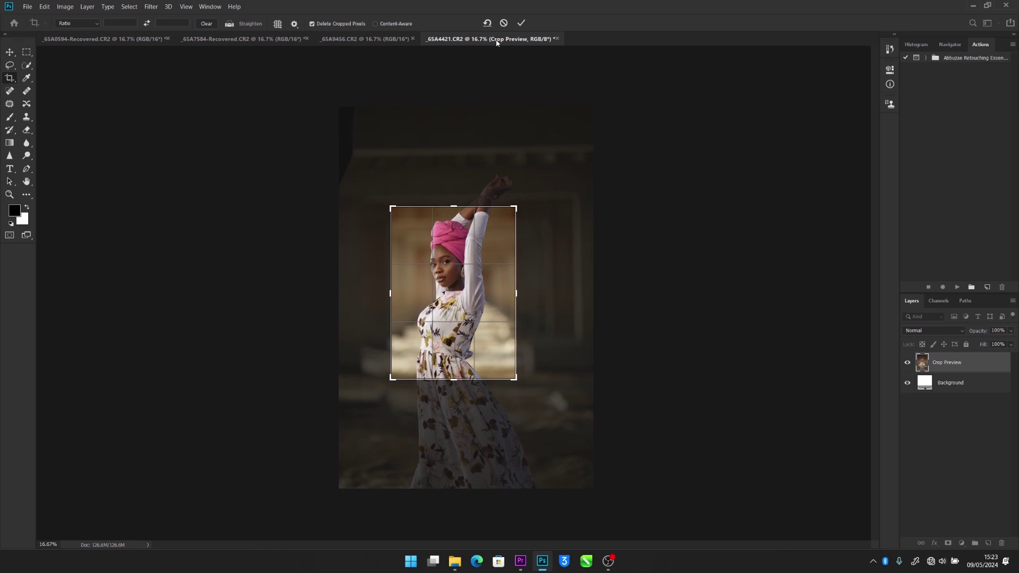
{"action": "left_click", "coordinate": [504, 23]}
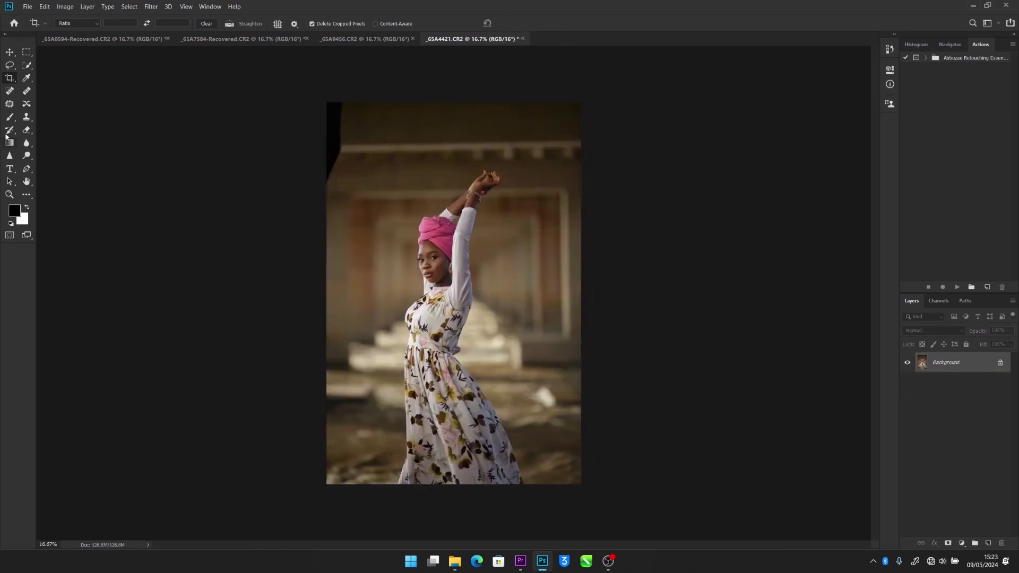
- Start a crop on _65A4421.CR2 using the 4 : 5 (8 : 10) ratio preset
{"action": "left_click", "coordinate": [8, 78]}
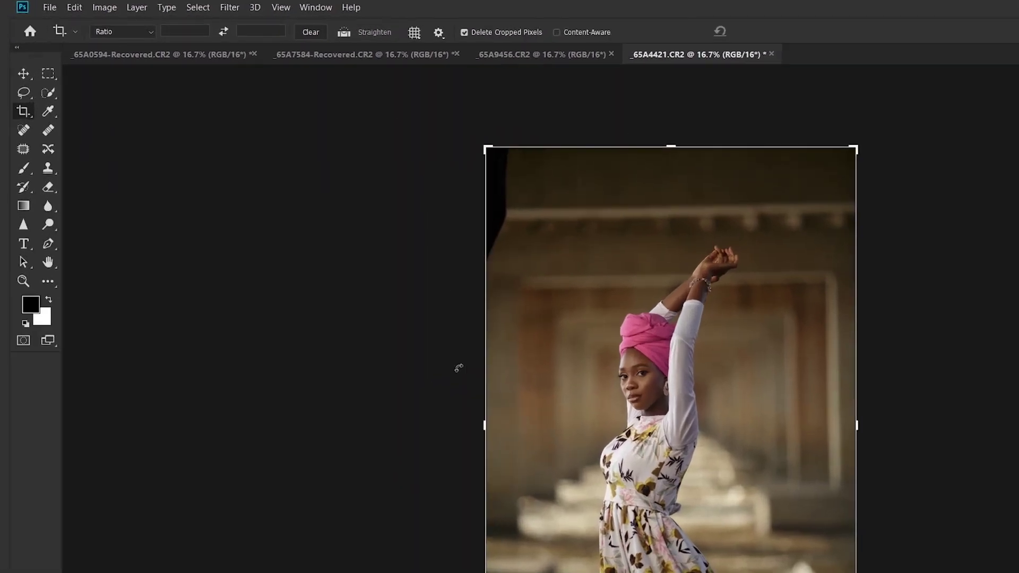
{"action": "left_click", "coordinate": [135, 33]}
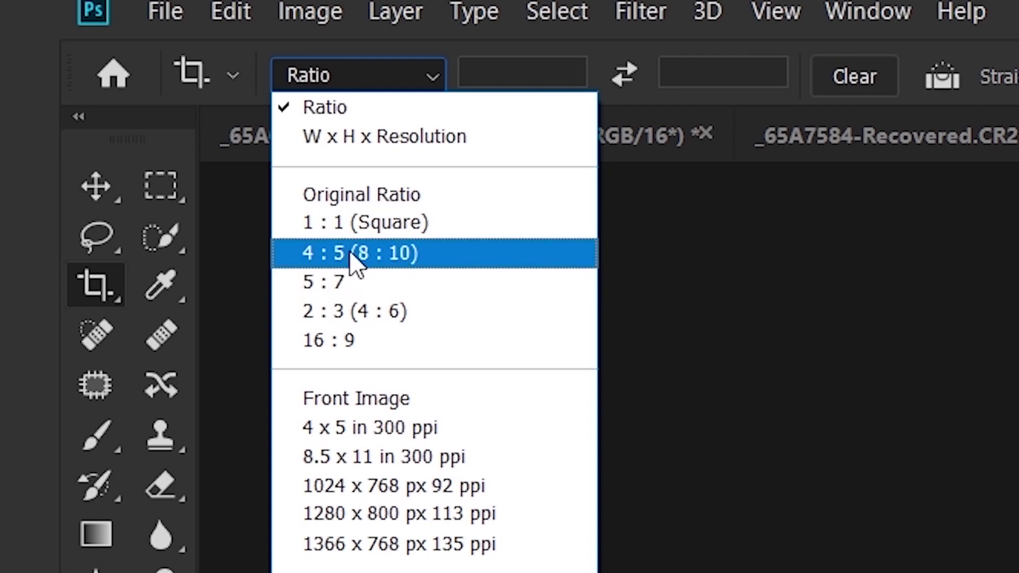
{"action": "left_click", "coordinate": [349, 254]}
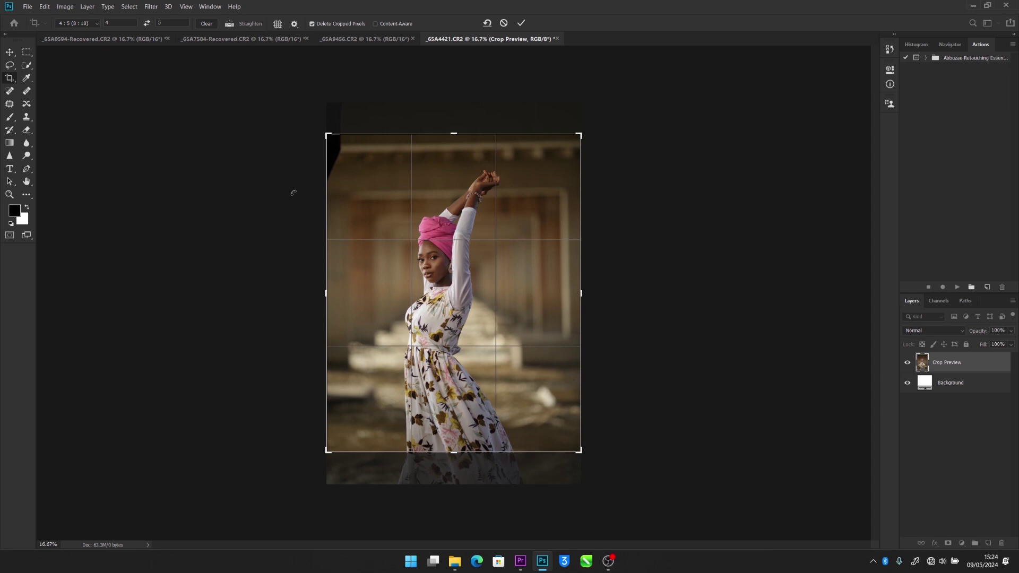
{"action": "left_click", "coordinate": [93, 24]}
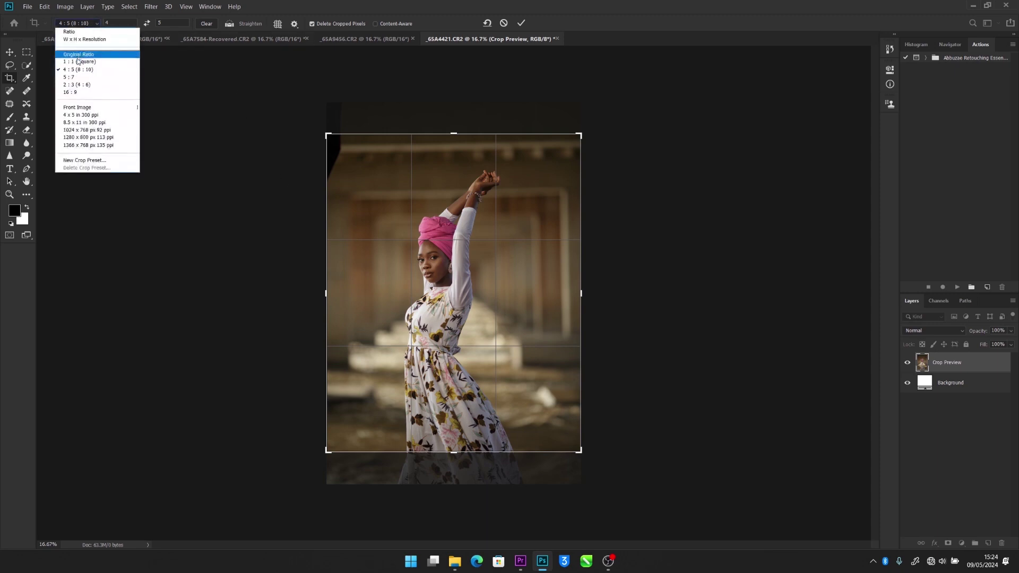
{"action": "left_click", "coordinate": [78, 73]}
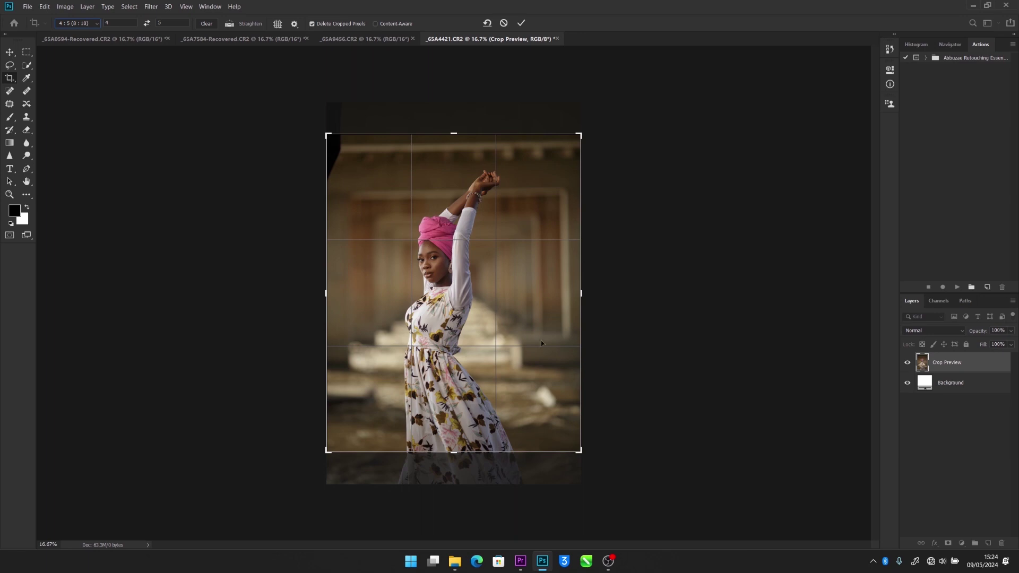
- Shrink the crop to her upper body, shift the photo down, and straighten it about 1.7°
{"action": "left_click_drag", "start_coordinate": [581, 452], "coordinate": [558, 422]}
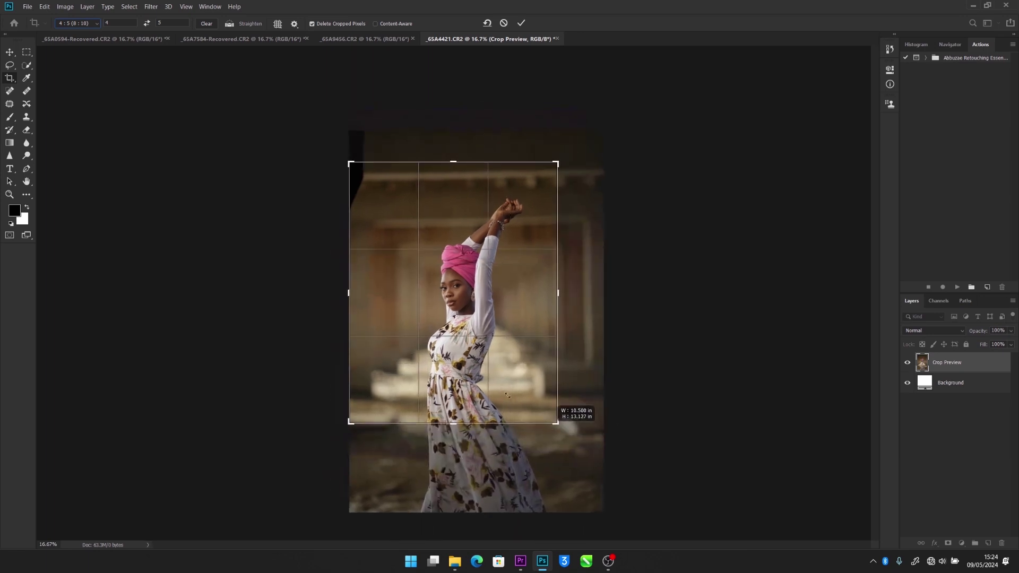
{"action": "left_click_drag", "start_coordinate": [451, 348], "coordinate": [440, 372]}
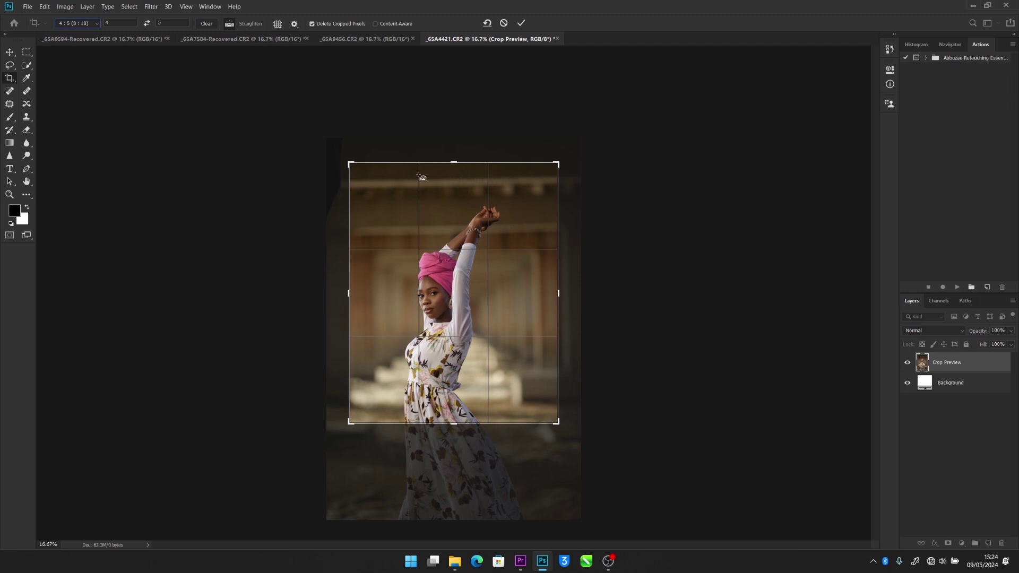
{"action": "left_click_drag", "start_coordinate": [507, 178], "coordinate": [359, 184]}
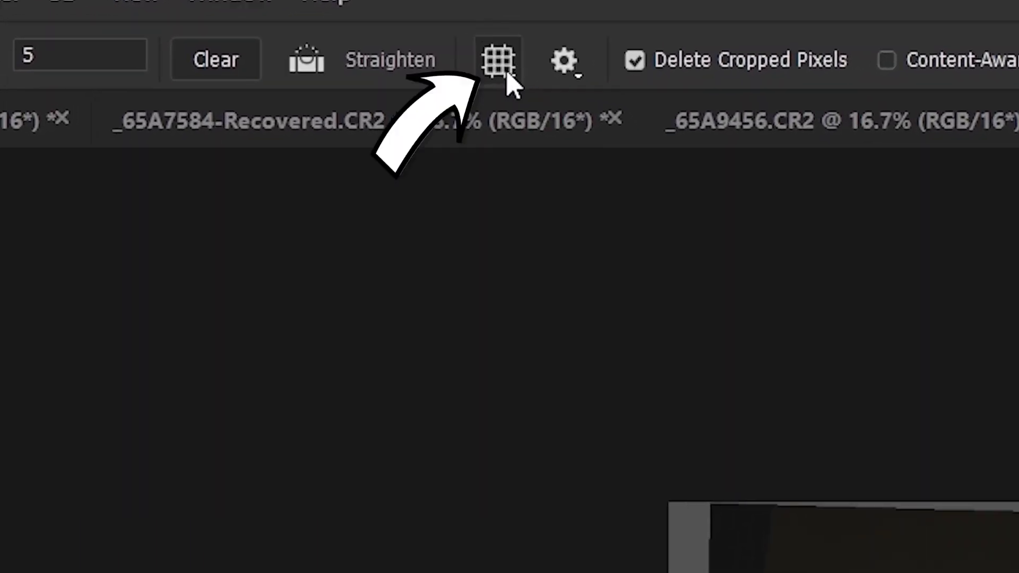
{"action": "left_click", "coordinate": [506, 75]}
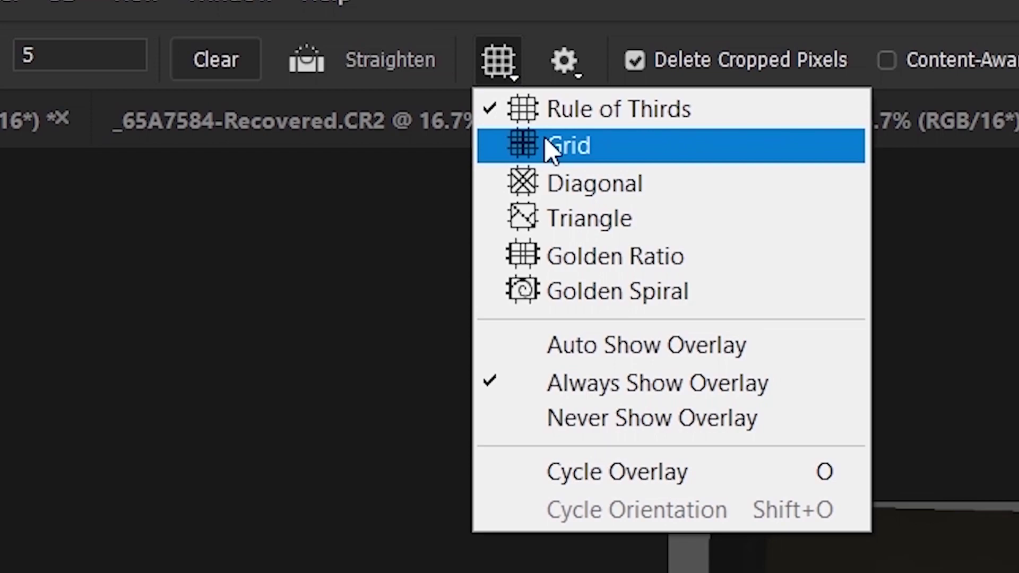
{"action": "left_click", "coordinate": [568, 146]}
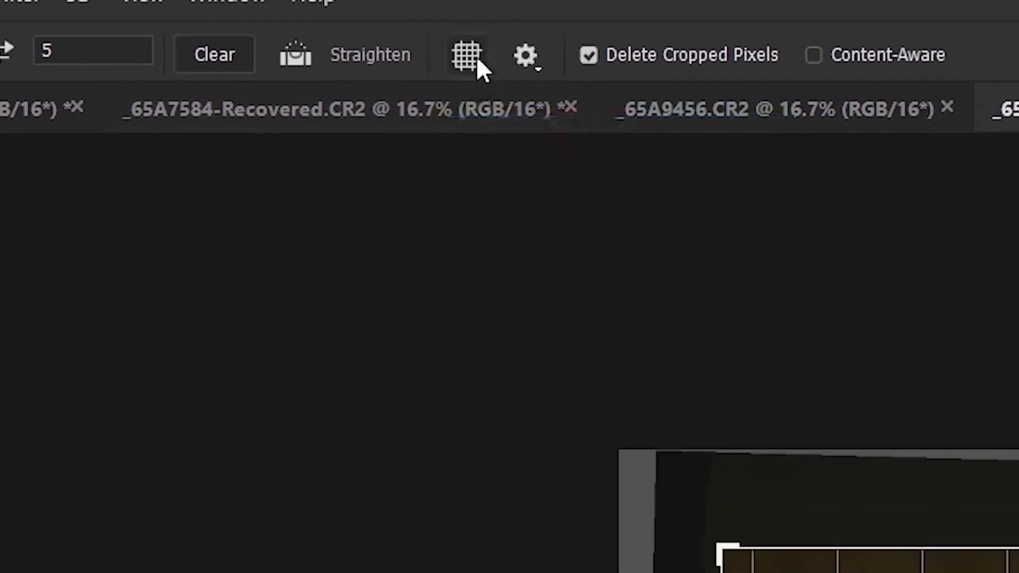
{"action": "left_click", "coordinate": [499, 61]}
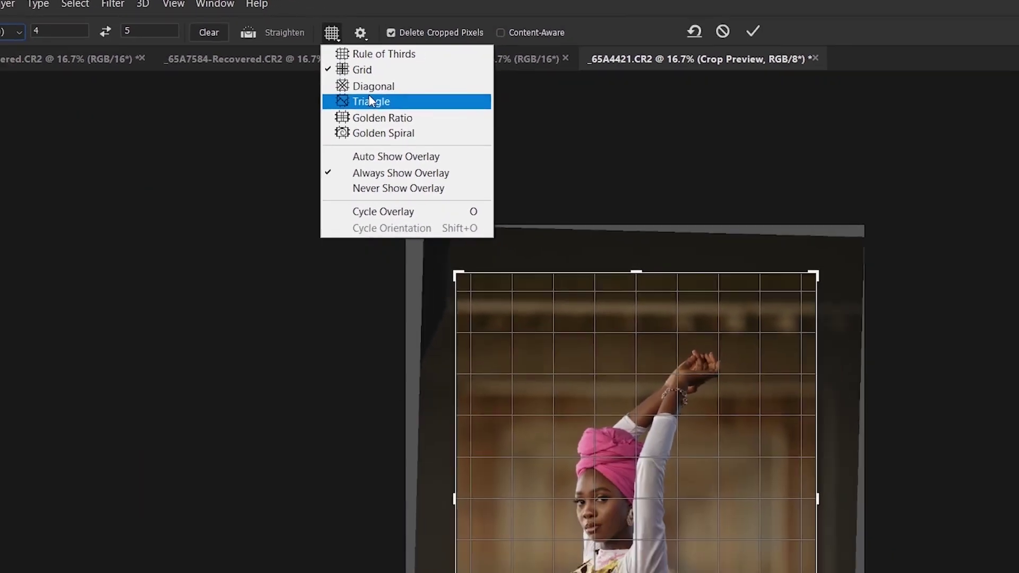
{"action": "left_click", "coordinate": [371, 100]}
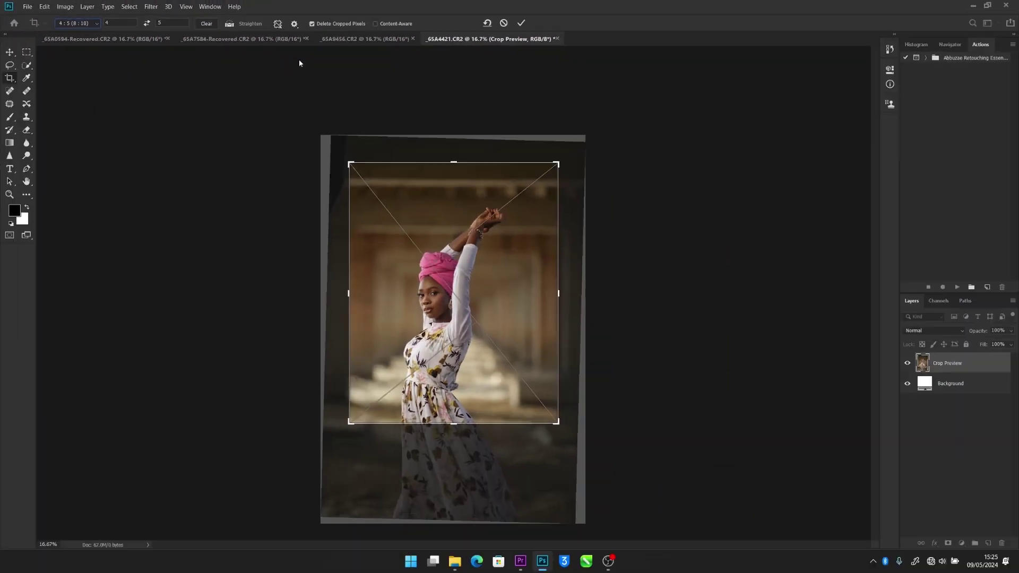
{"action": "left_click", "coordinate": [276, 24]}
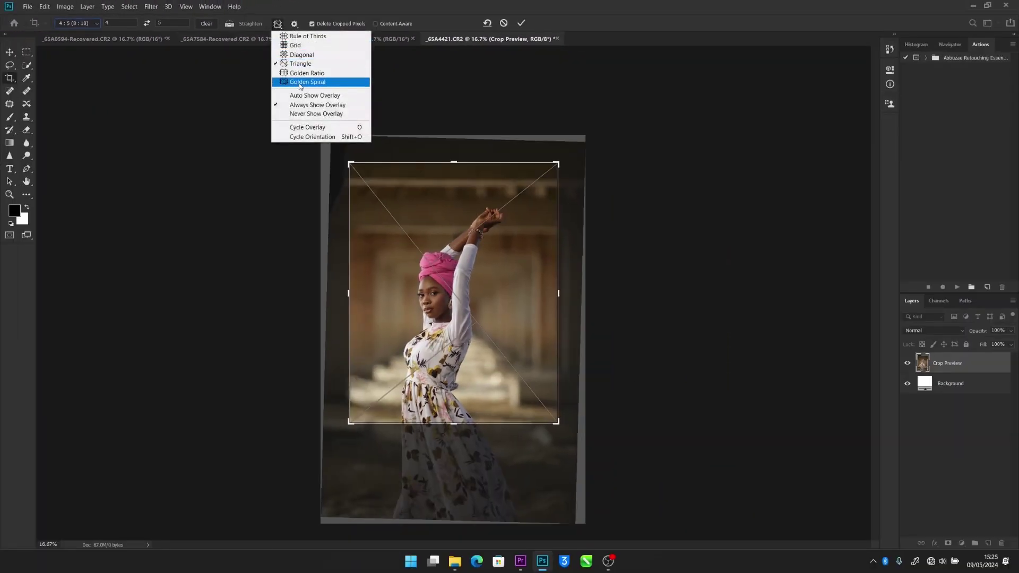
{"action": "left_click", "coordinate": [305, 38]}
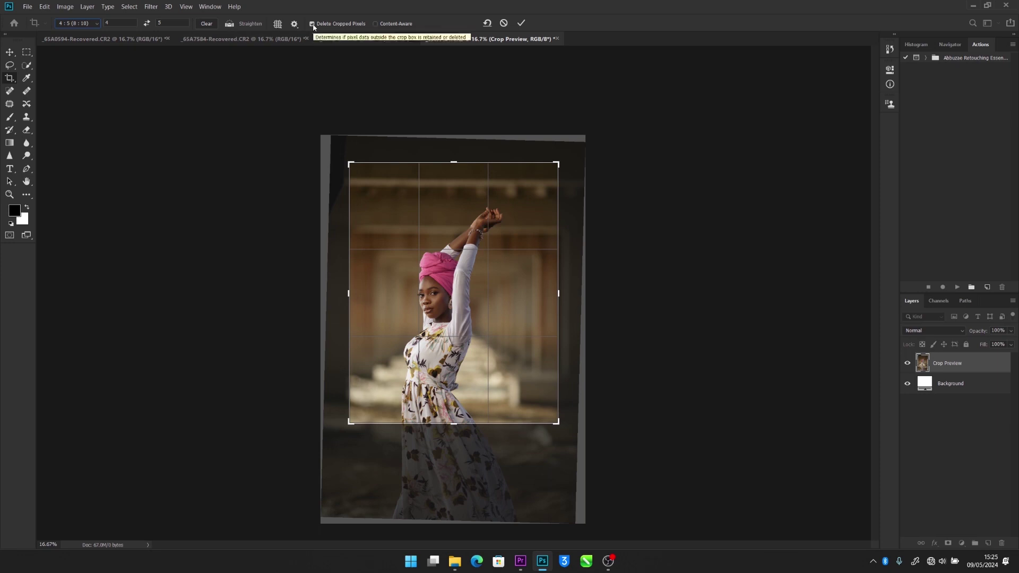
- Apply the crop, test extending a new crop past the edges, cancel, and draw a fresh 4:5 crop
{"action": "left_click", "coordinate": [453, 264]}
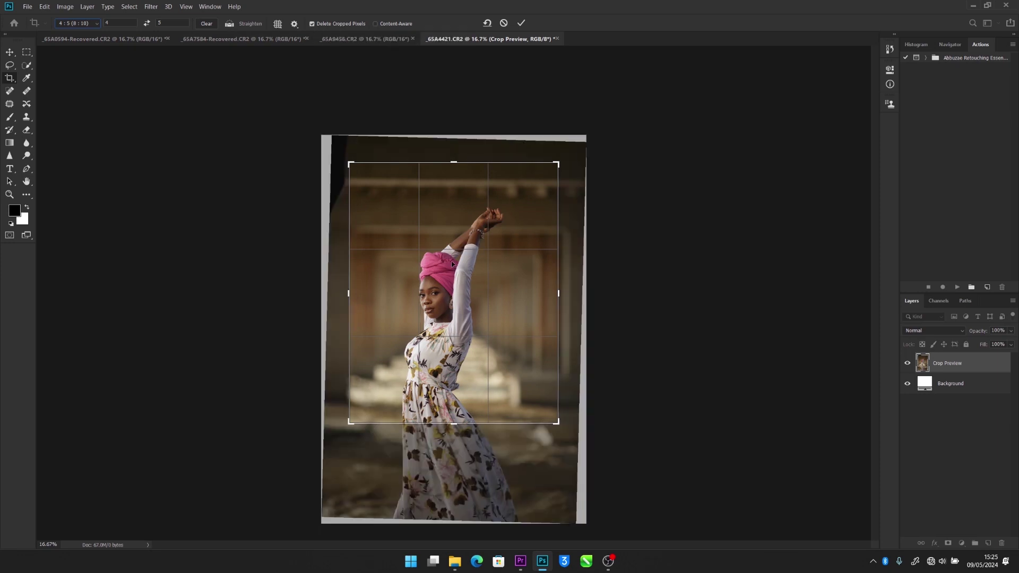
{"action": "left_click", "coordinate": [521, 23]}
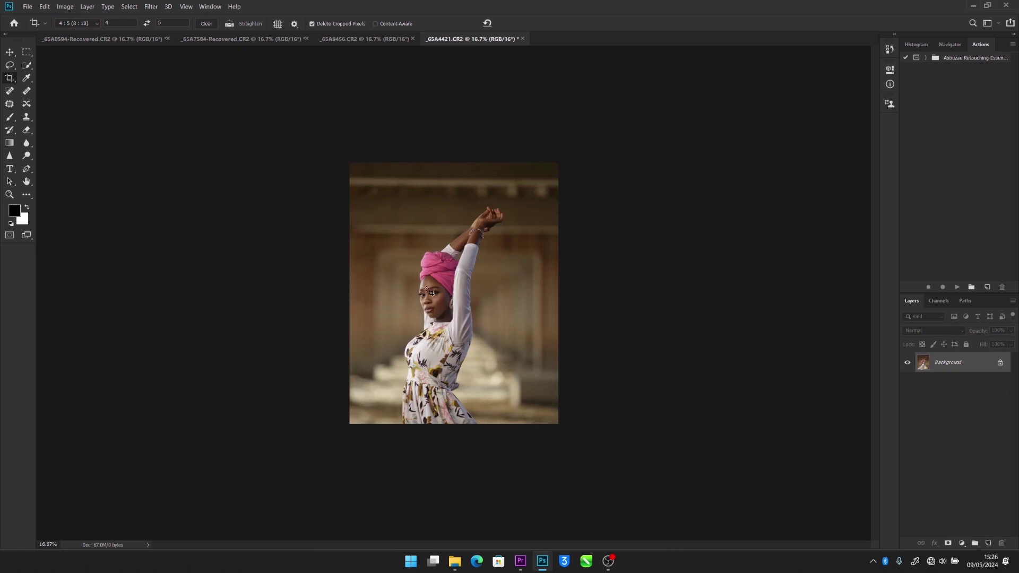
{"action": "left_click", "coordinate": [448, 277]}
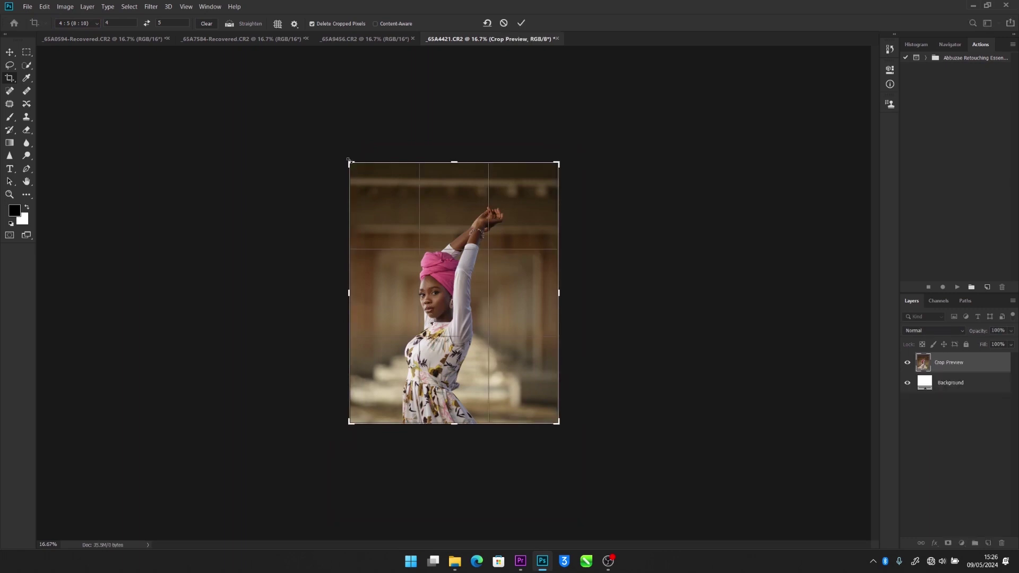
{"action": "left_click_drag", "start_coordinate": [352, 172], "coordinate": [320, 126]}
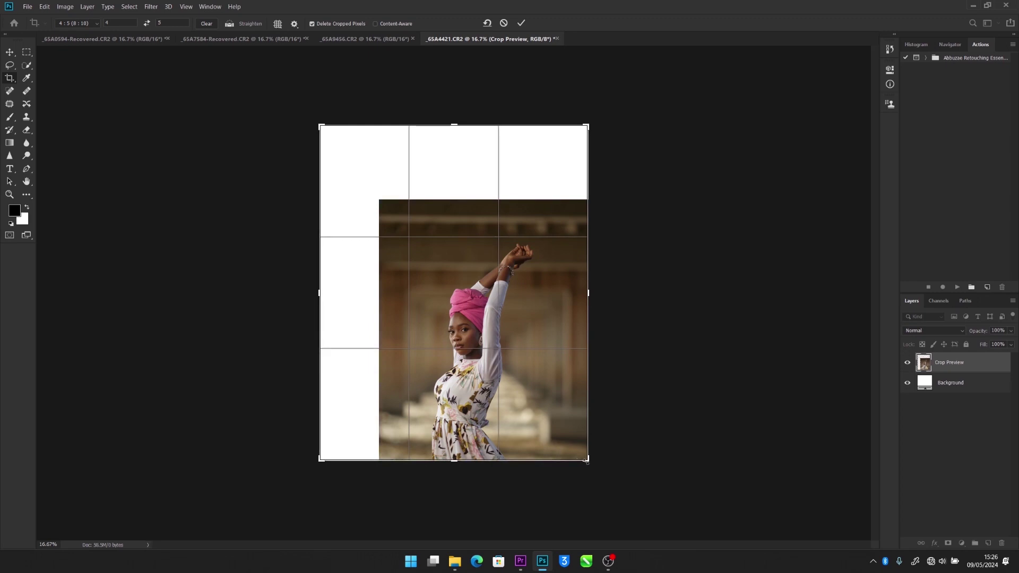
{"action": "left_click_drag", "start_coordinate": [586, 461], "coordinate": [650, 531]}
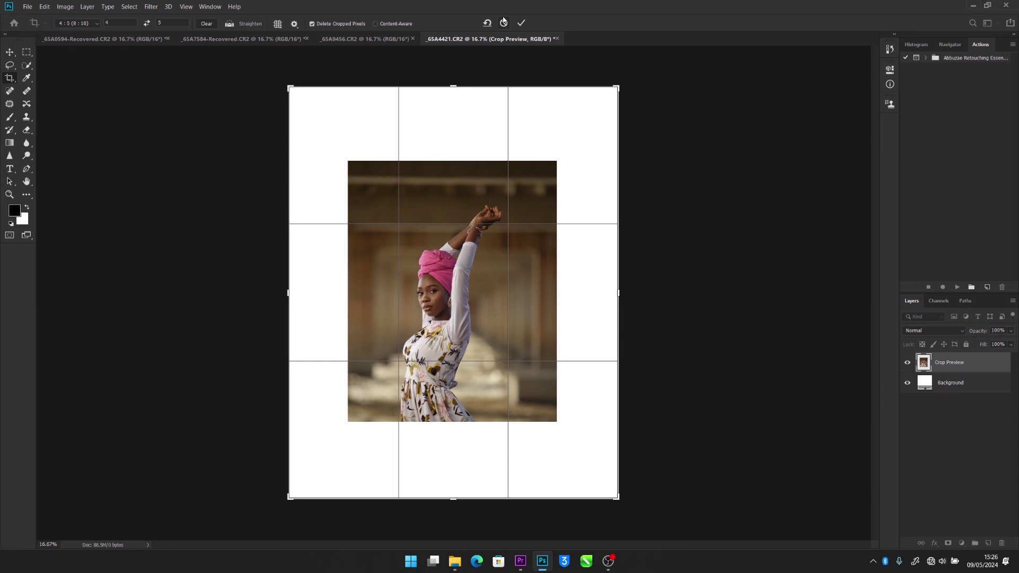
{"action": "left_click", "coordinate": [503, 22]}
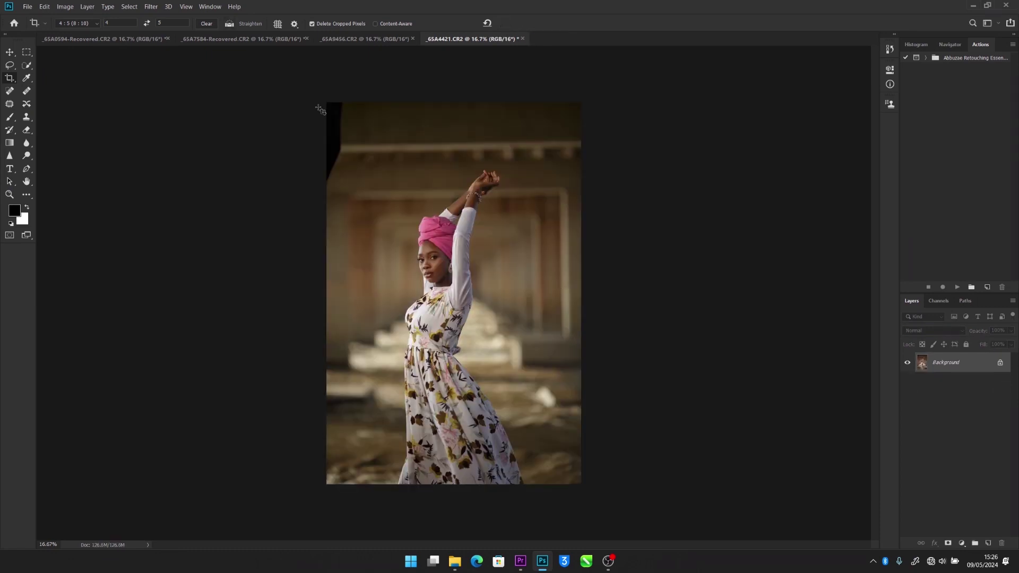
{"action": "left_click_drag", "start_coordinate": [364, 182], "coordinate": [544, 406]}
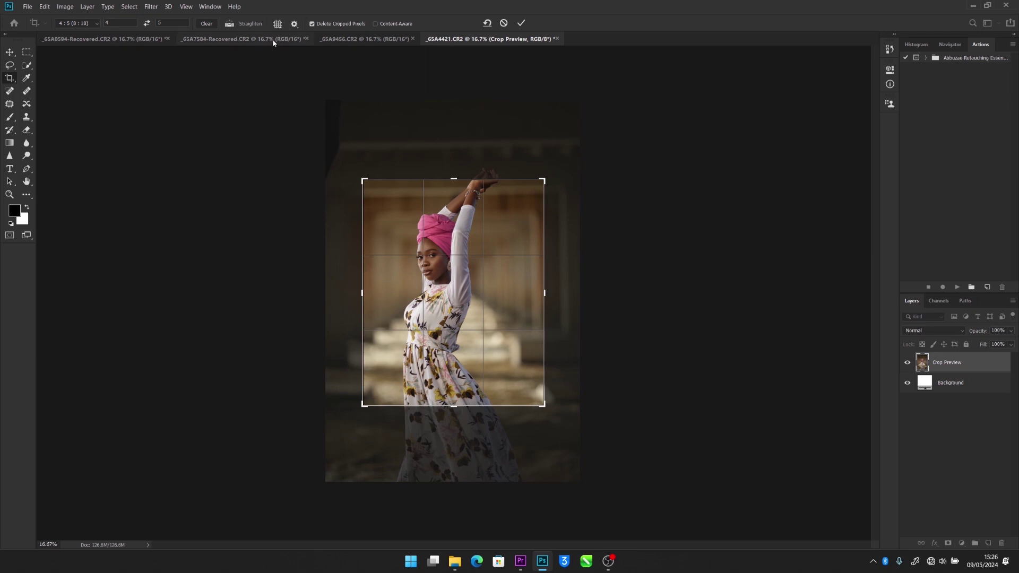
- Apply the crop with Delete Cropped Pixels off, then slide the portrait down and enlarge the frame
{"action": "left_click", "coordinate": [313, 23]}
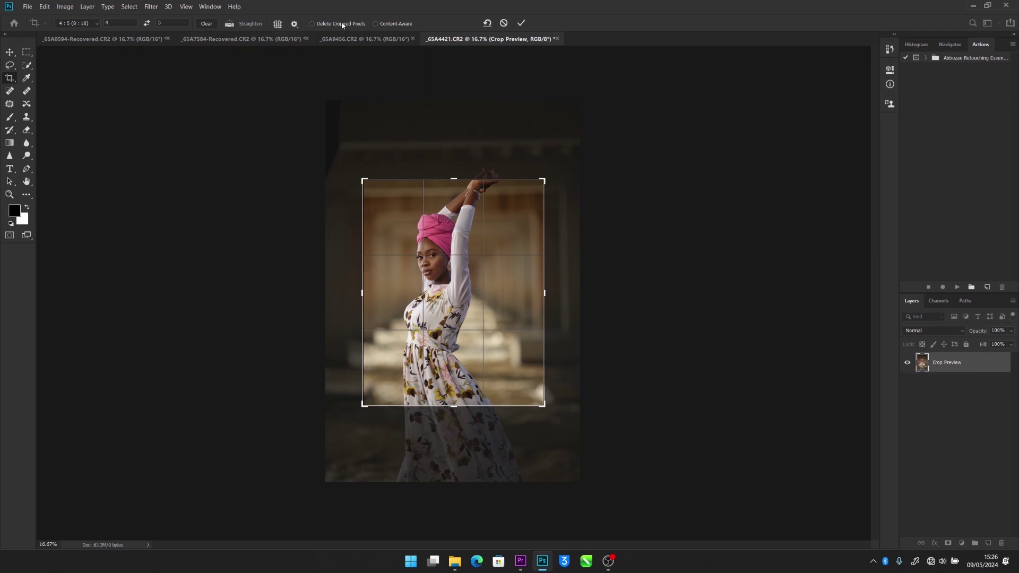
{"action": "left_click", "coordinate": [521, 24]}
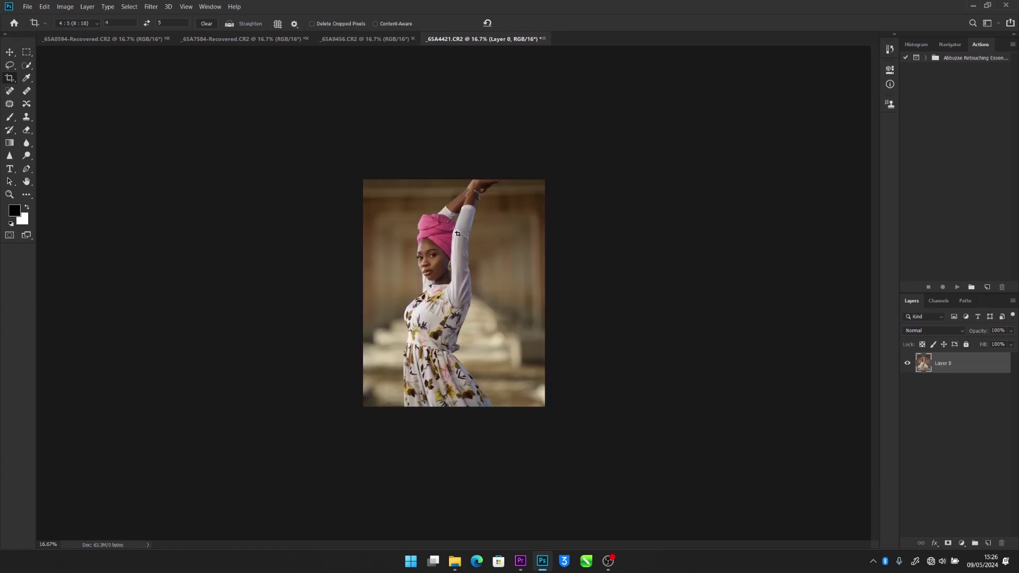
{"action": "left_click_drag", "start_coordinate": [428, 297], "coordinate": [439, 326]}
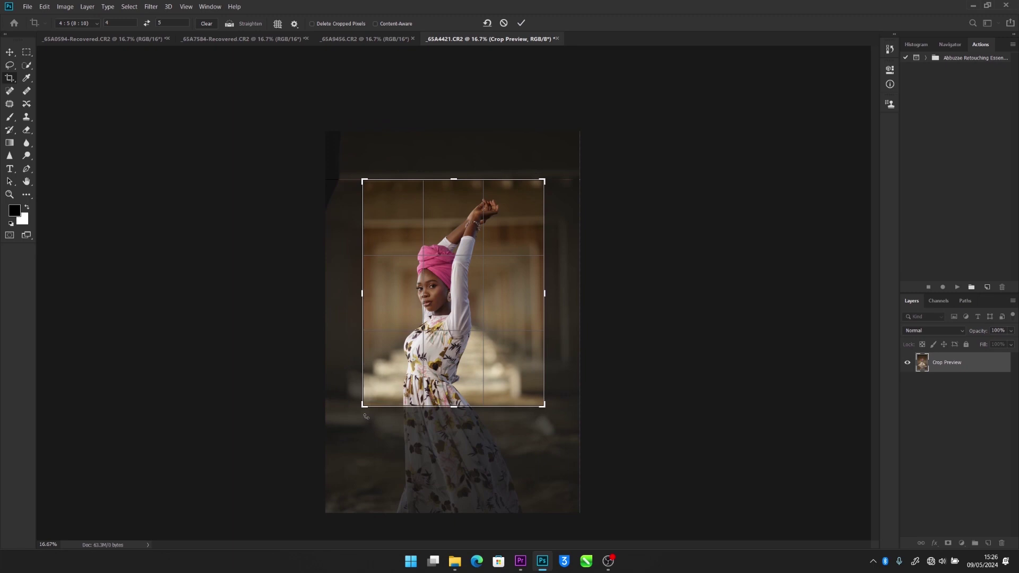
{"action": "left_click_drag", "start_coordinate": [364, 407], "coordinate": [354, 427]}
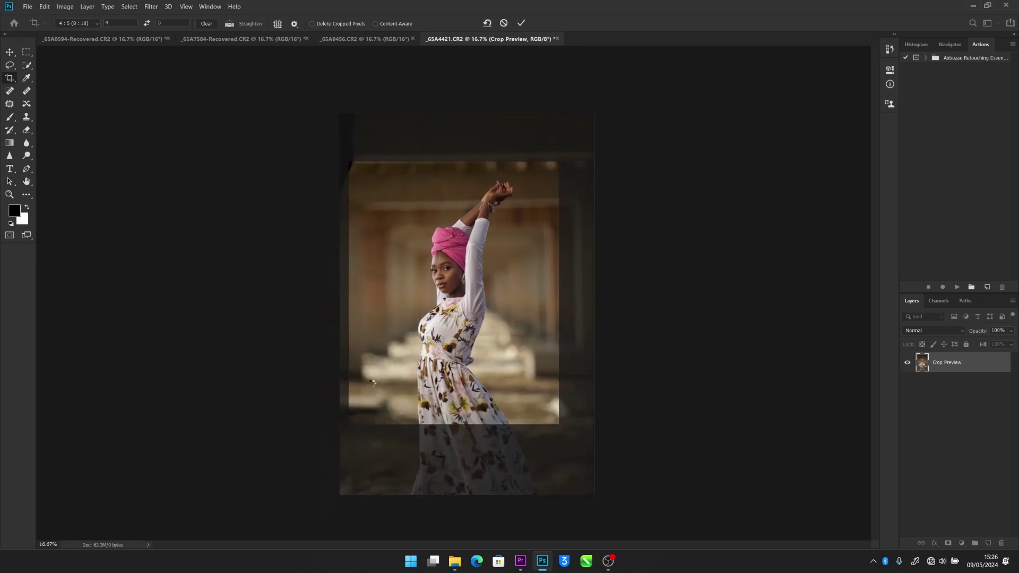
{"action": "key", "text": "Return"}
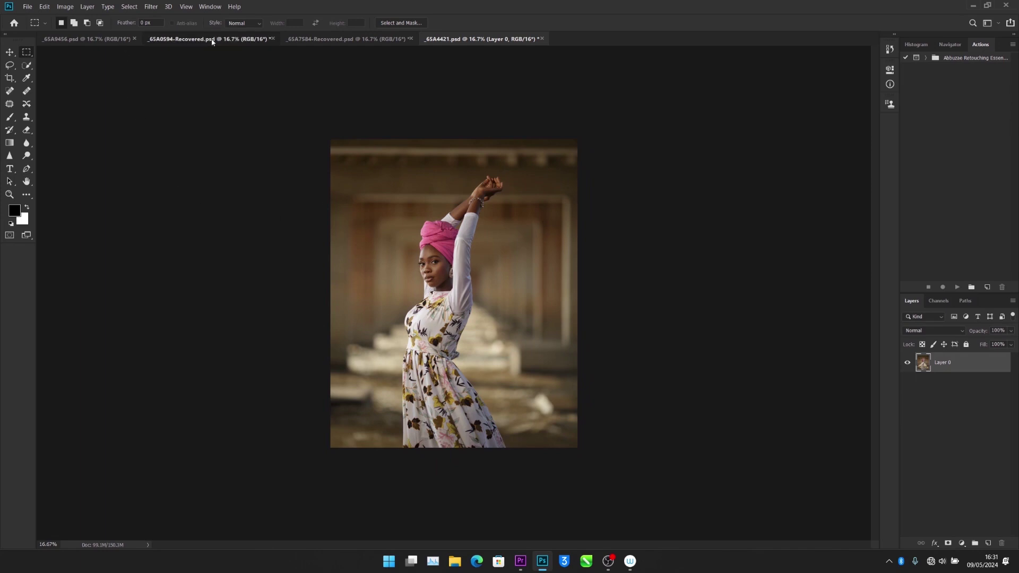
- On _65A0594-Recovered, stretch the 4:5 crop up and down until it widens past both sides, then apply
{"action": "left_click", "coordinate": [211, 40]}
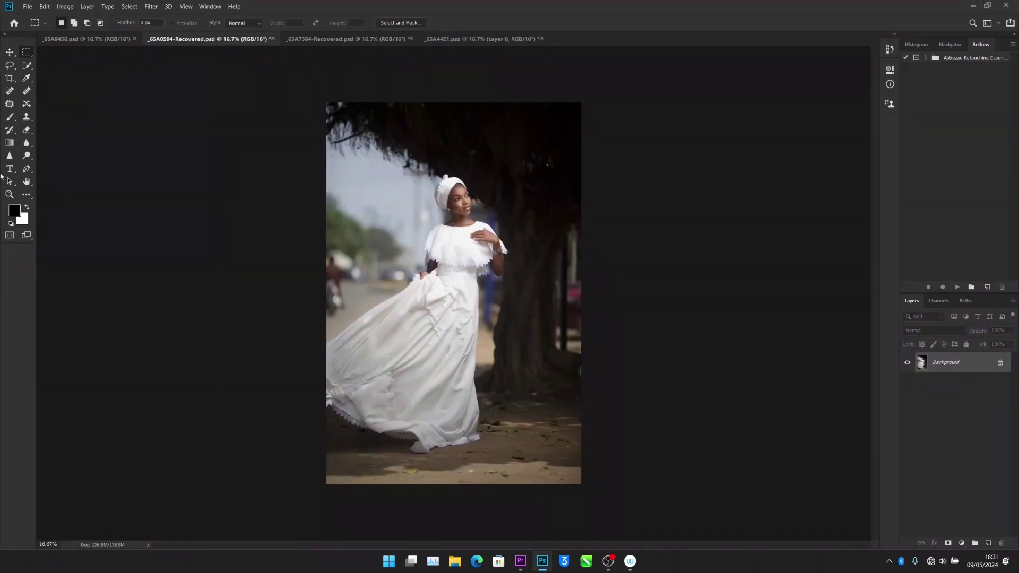
{"action": "key", "text": "c"}
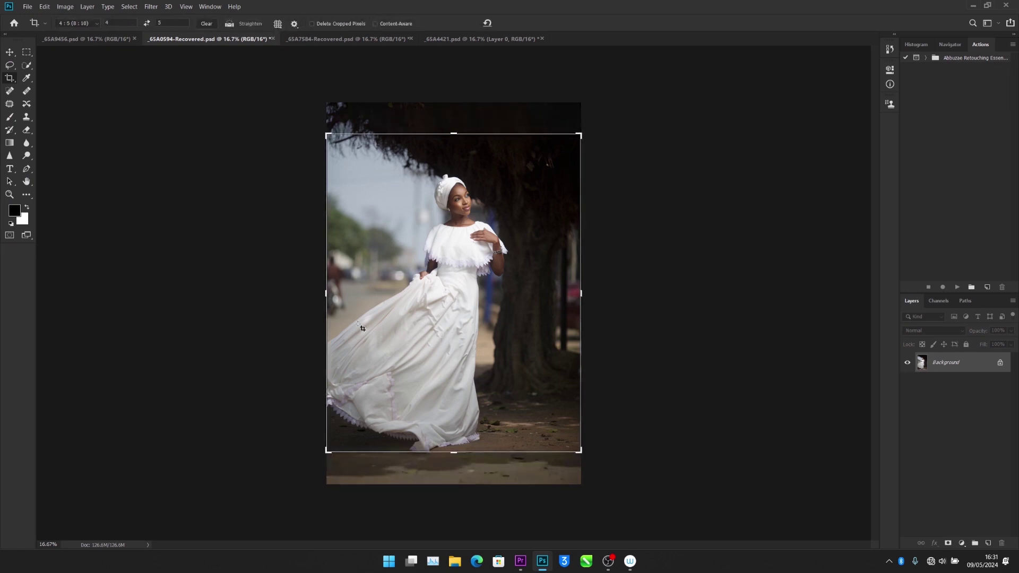
{"action": "left_click", "coordinate": [452, 132]}
{"action": "left_click_drag", "start_coordinate": [453, 131], "coordinate": [450, 116]}
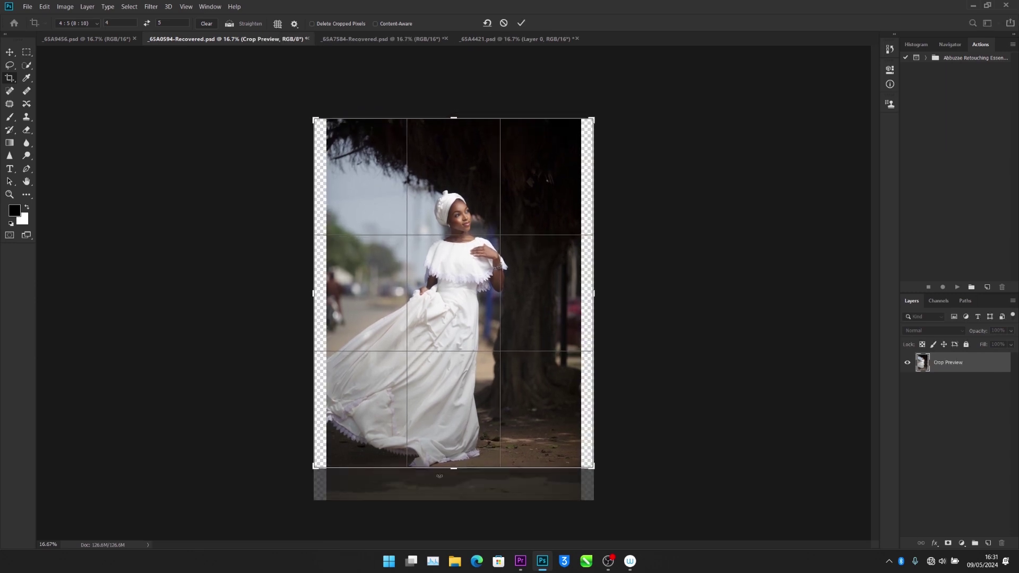
{"action": "left_click_drag", "start_coordinate": [453, 469], "coordinate": [449, 478]}
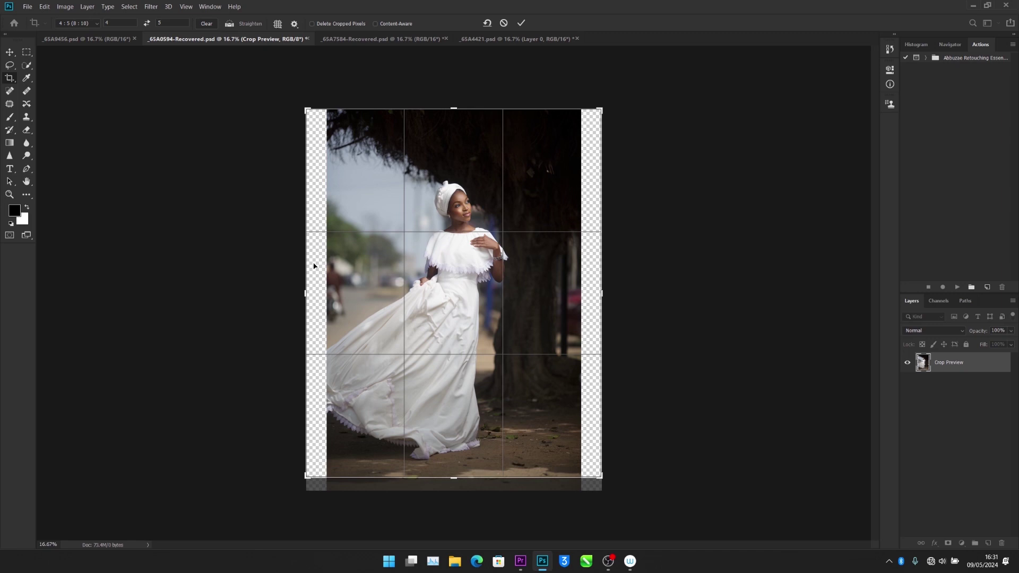
{"action": "key", "text": "Return"}
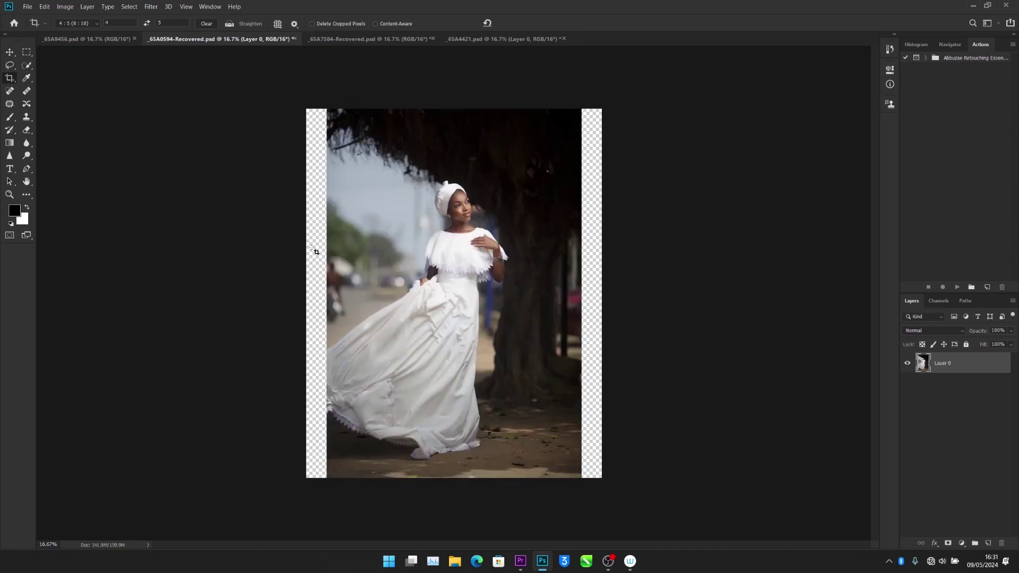
- Select the right and left transparent strips together with the Rectangular Marquee
{"action": "left_click", "coordinate": [21, 54]}
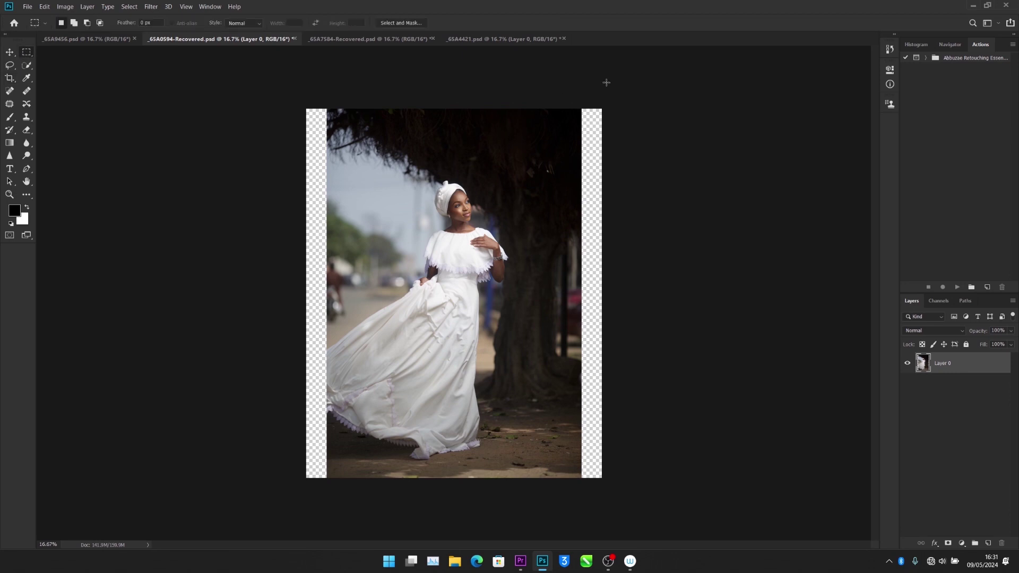
{"action": "left_click_drag", "start_coordinate": [632, 75], "coordinate": [579, 549]}
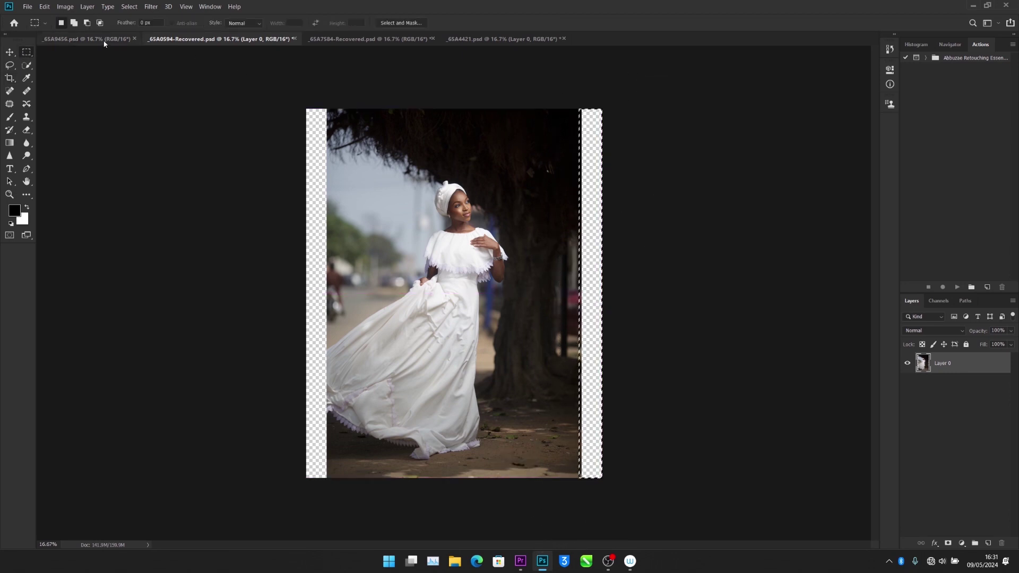
{"action": "left_click", "coordinate": [74, 24]}
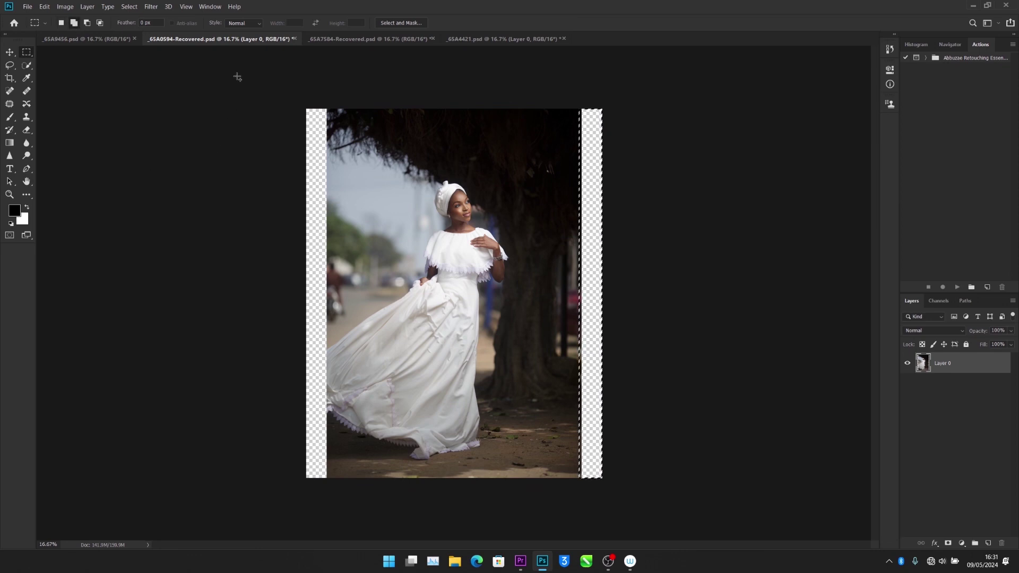
{"action": "left_click_drag", "start_coordinate": [237, 75], "coordinate": [329, 523]}
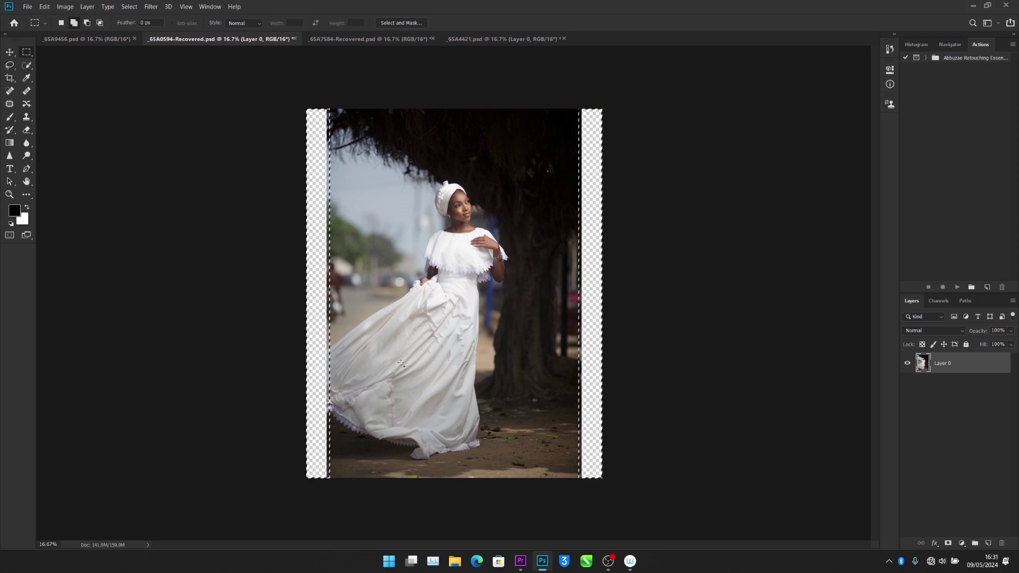
- Fill the selected strips using Content-Aware contents
{"action": "key", "text": "shift+F5"}
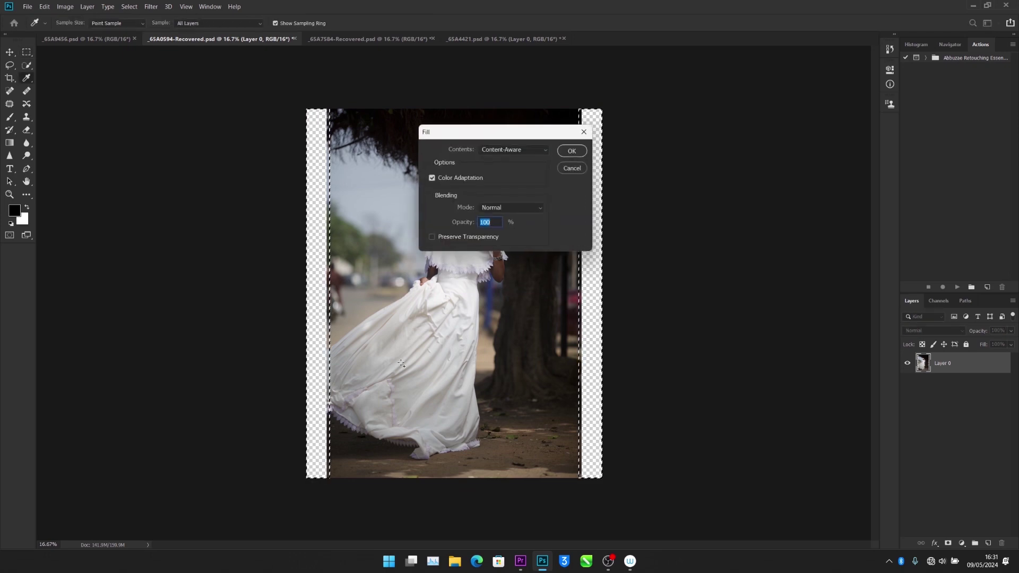
{"action": "left_click", "coordinate": [508, 151]}
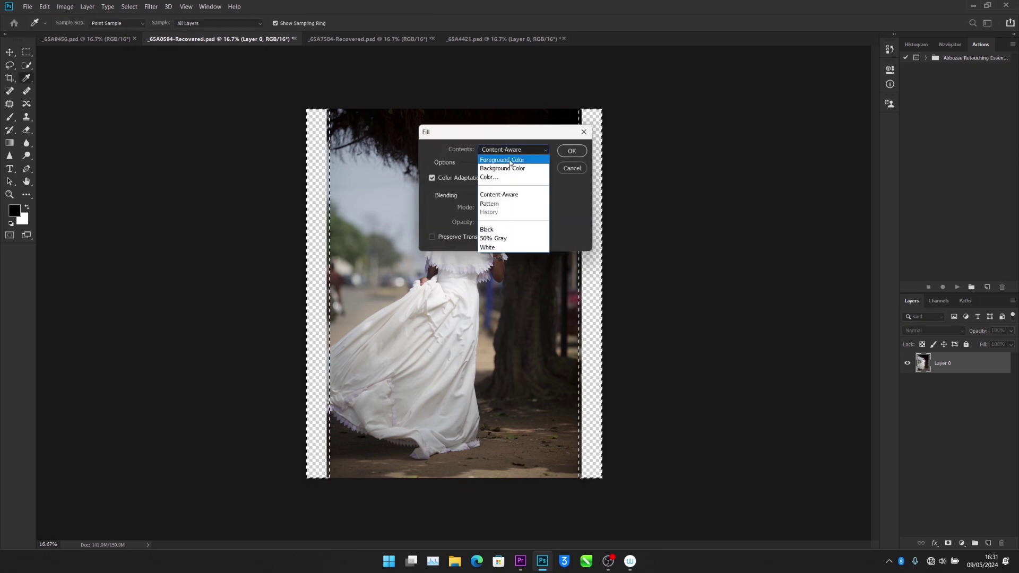
{"action": "left_click", "coordinate": [497, 196]}
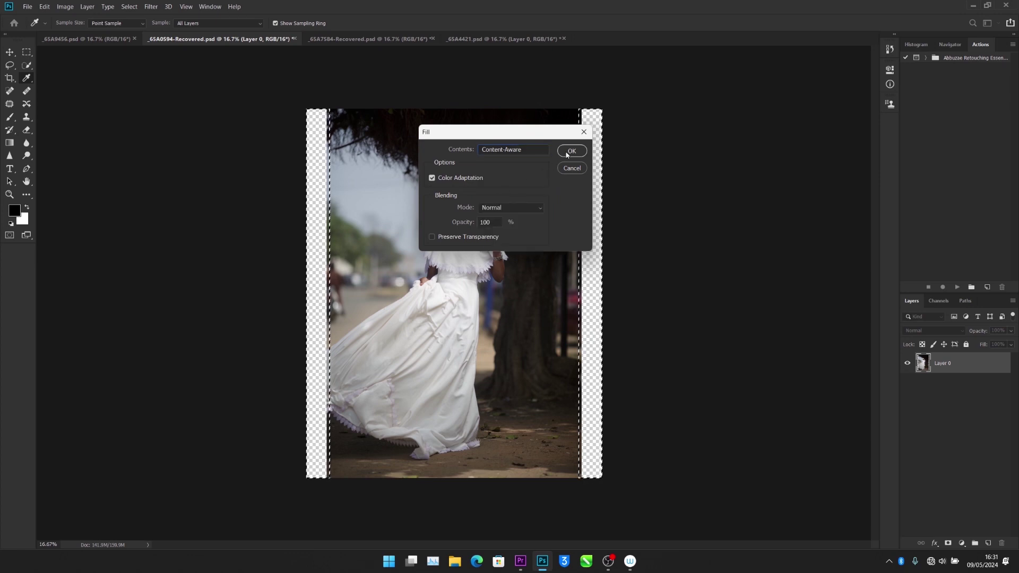
{"action": "left_click", "coordinate": [572, 151]}
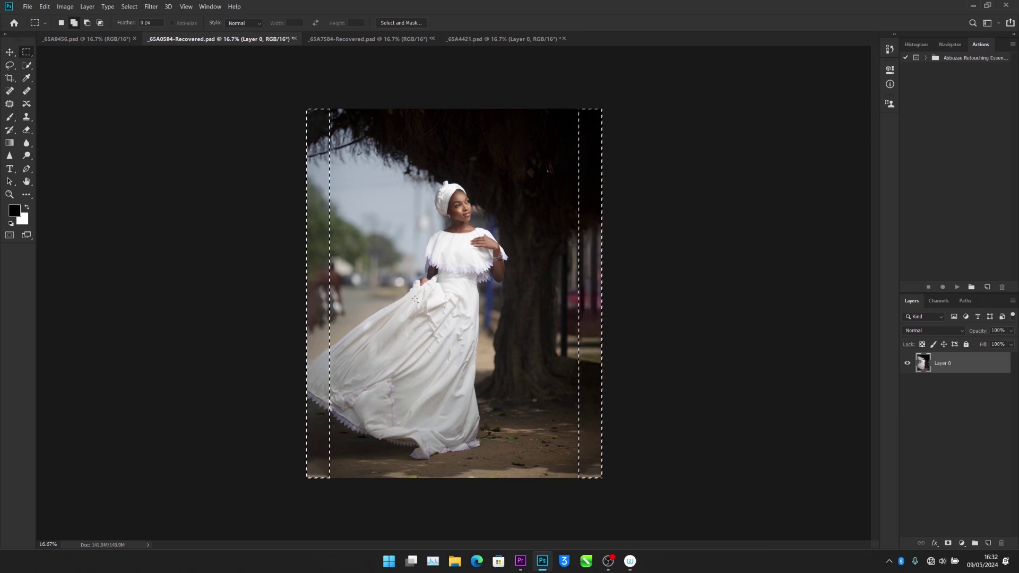
- Clear the selection around the filled side strips with Ctrl+D
{"action": "key", "text": "ctrl+d"}
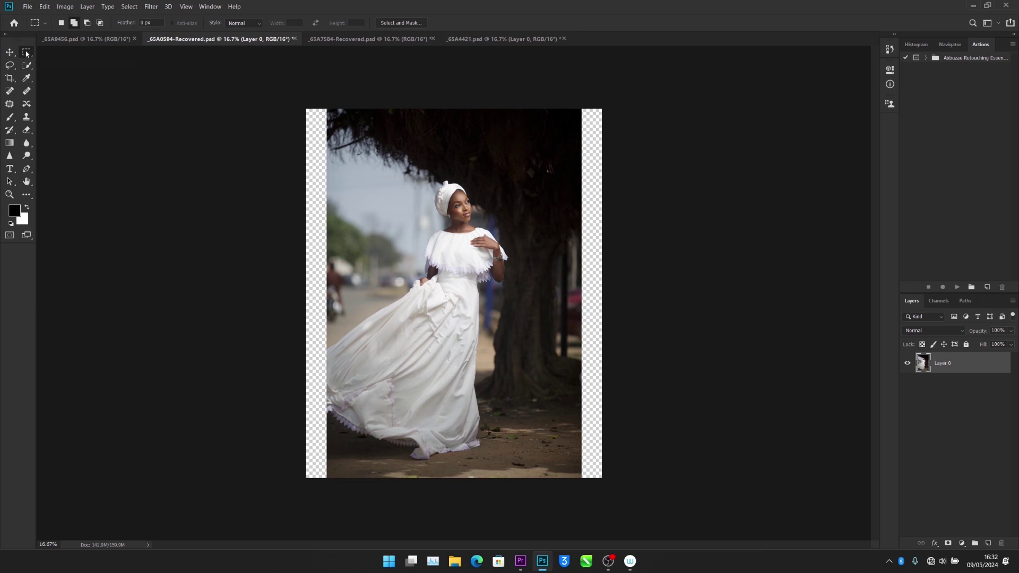
- Stretch the marquee-selected left section of _65A0594 outward with Free Transform to fill the left transparent strip
{"action": "left_click_drag", "start_coordinate": [240, 108], "coordinate": [406, 509]}
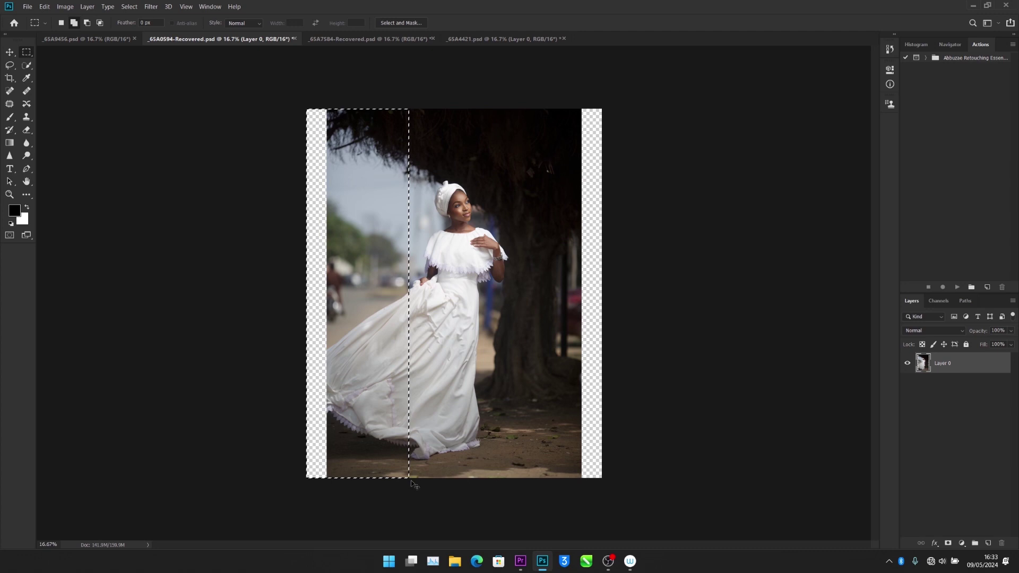
{"action": "key", "text": "ctrl+t"}
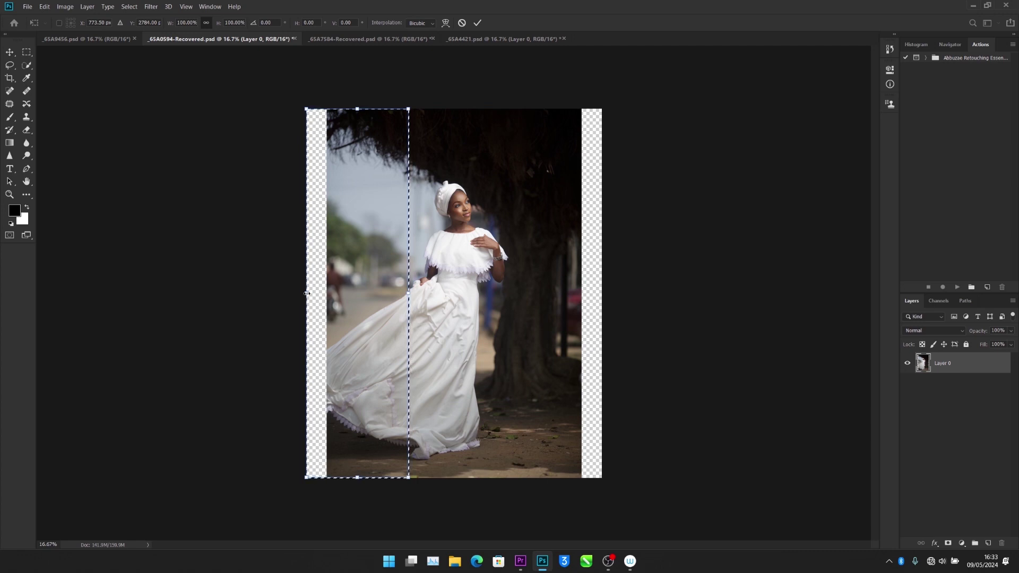
{"action": "left_click_drag", "start_coordinate": [304, 296], "coordinate": [280, 302]}
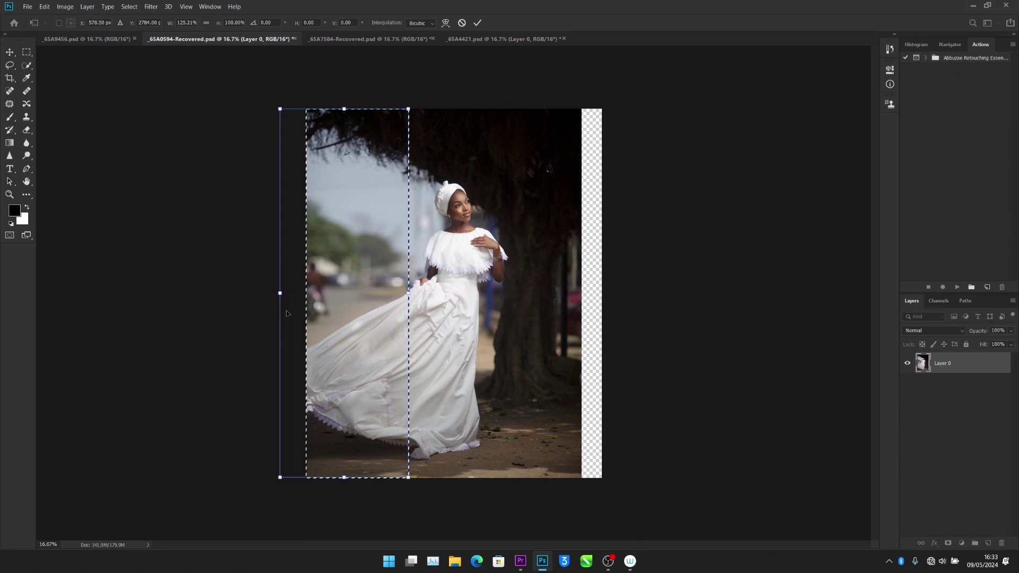
{"action": "key", "text": "Return"}
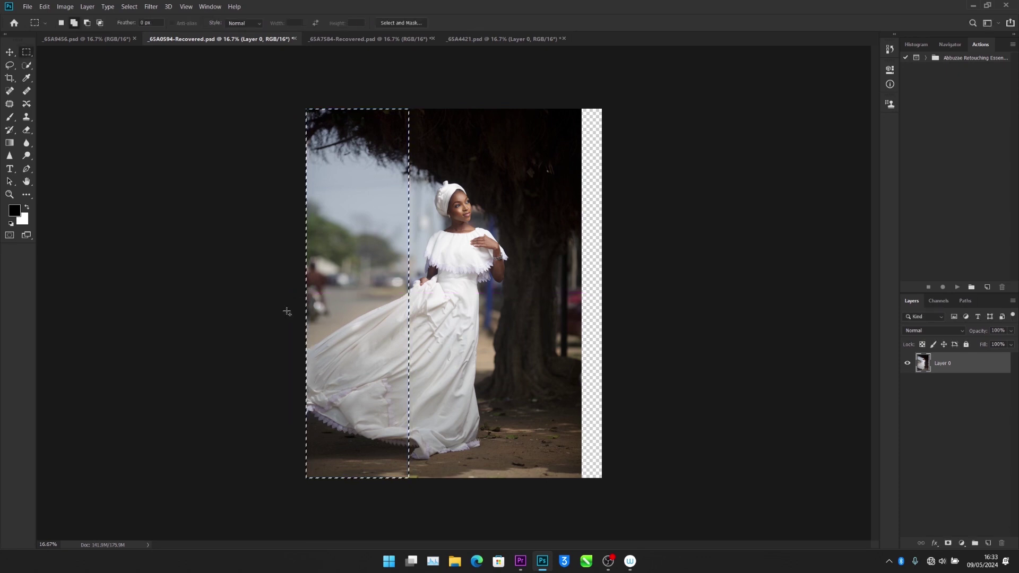
{"action": "key", "text": "ctrl+d"}
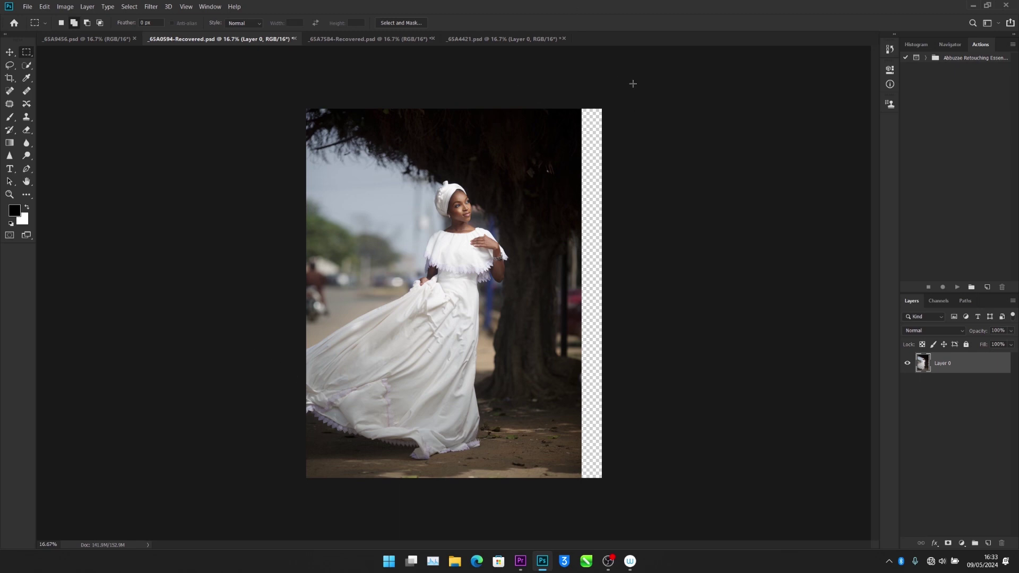
- Stretch the marquee-selected right section of _65A0594 outward with Free Transform, filling the 4:5 frame completely
{"action": "left_click_drag", "start_coordinate": [634, 85], "coordinate": [510, 546]}
{"action": "key", "text": "ctrl+t"}
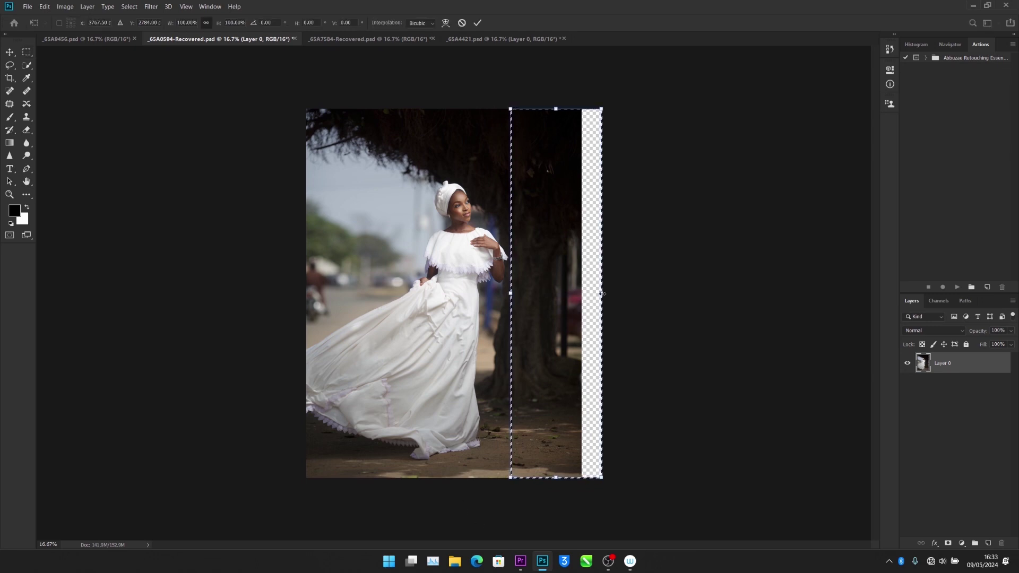
{"action": "left_click_drag", "start_coordinate": [610, 294], "coordinate": [632, 298]}
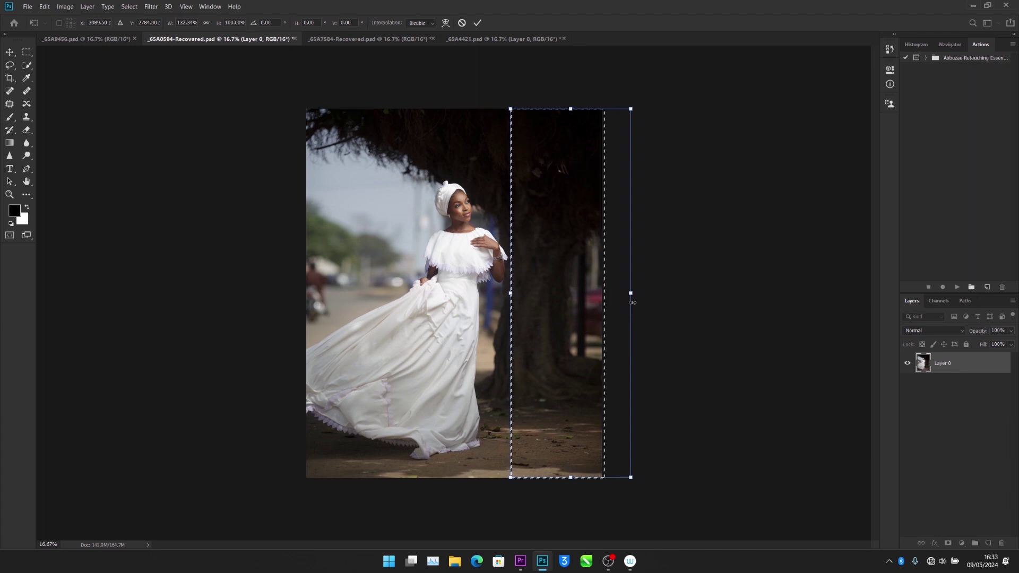
{"action": "key", "text": "Return"}
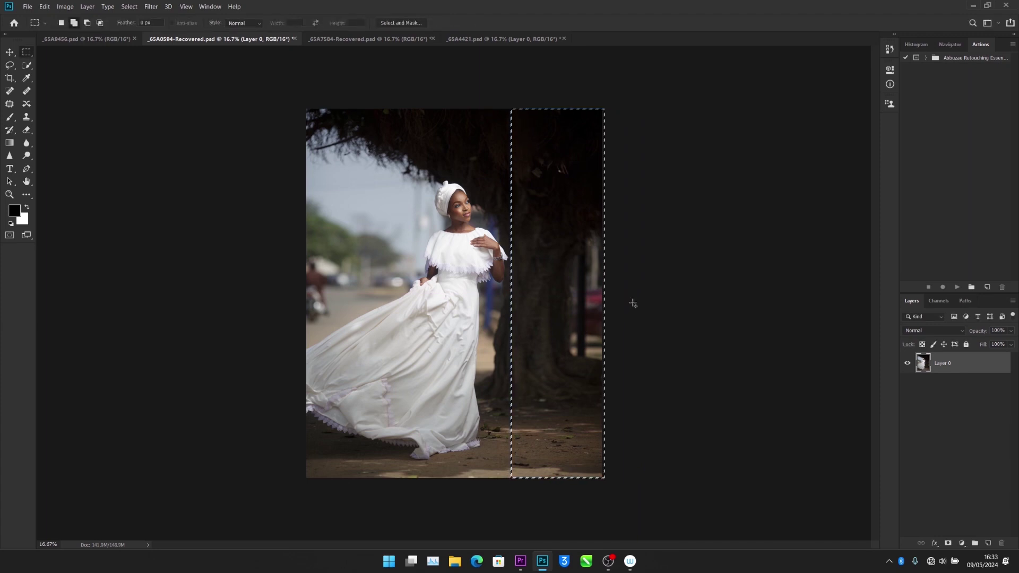
{"action": "key", "text": "ctrl+d"}
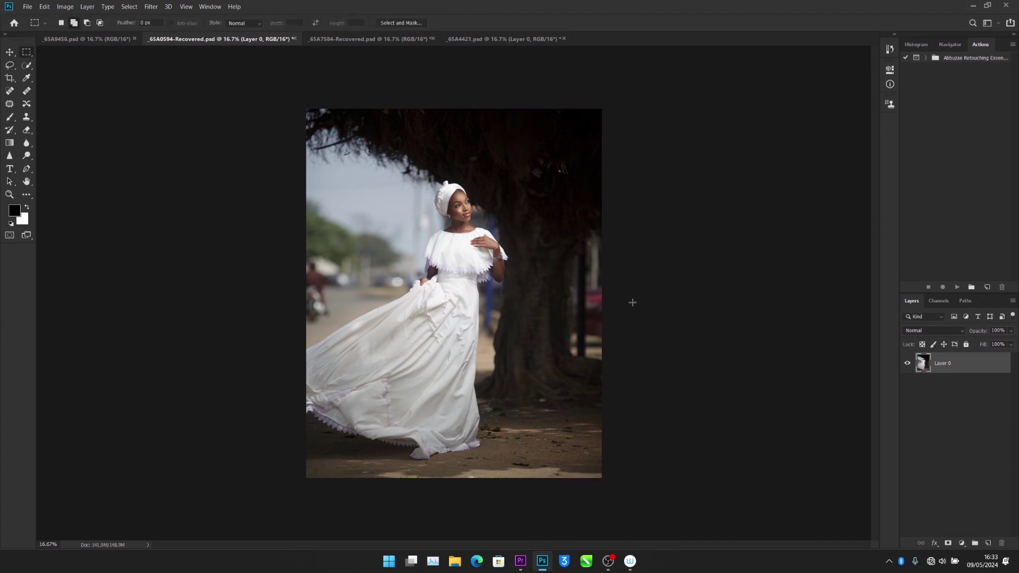